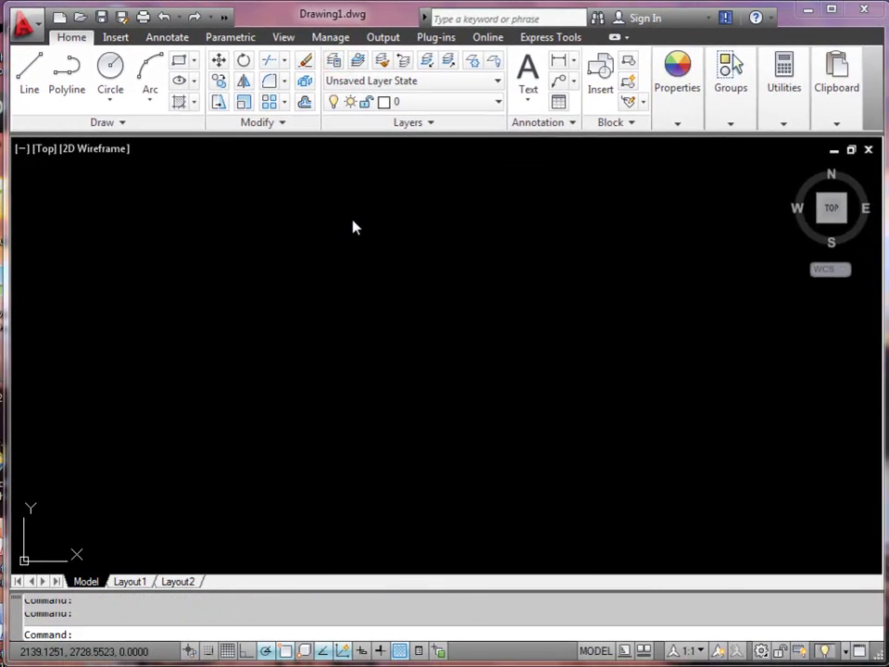
Step: Open the layer manager and create a new layer named Des Walls
{"action": "type", "text": "la"}
{"action": "key", "text": "Return"}
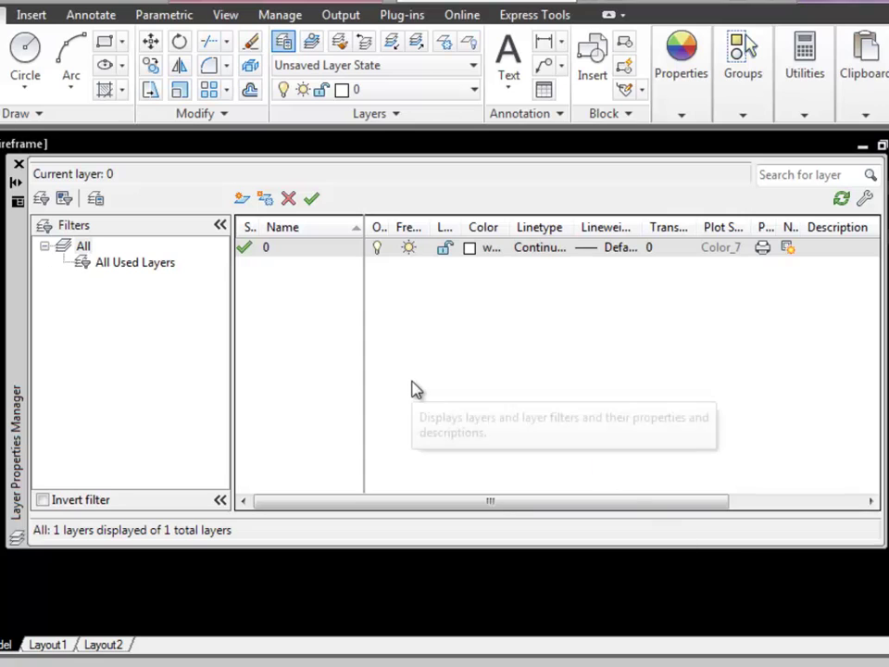
{"action": "left_click", "coordinate": [243, 199]}
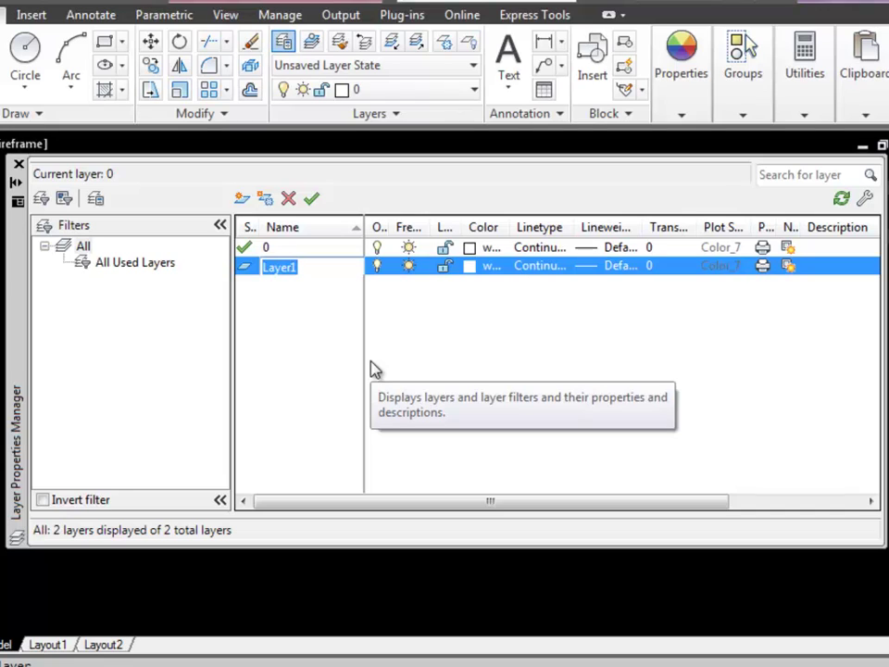
{"action": "type", "text": "Des"}
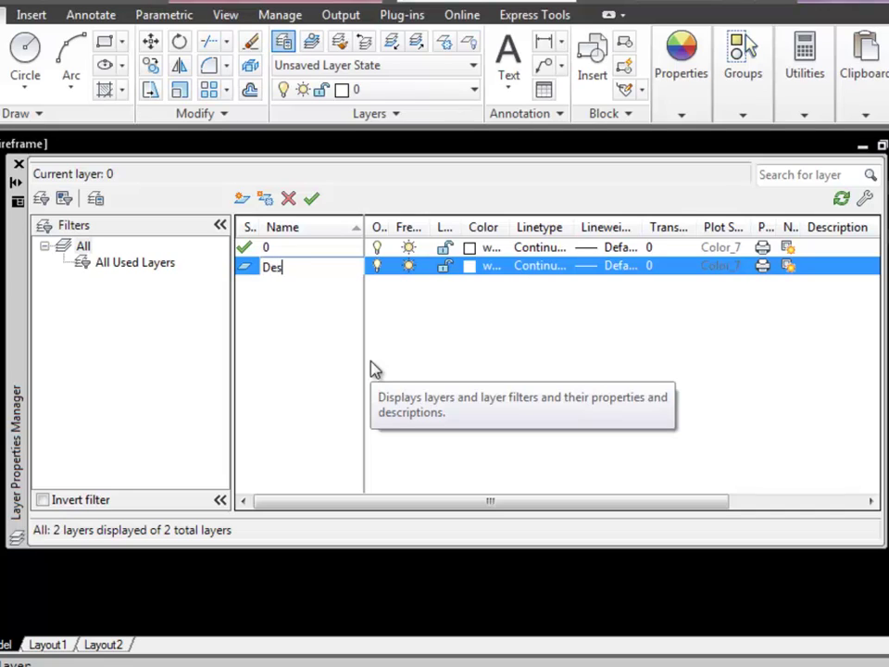
{"action": "type", "text": " Walls"}
{"action": "key", "text": "Return"}
Step: Set the lineweight of the Des Walls layer to 0.35 mm
{"action": "left_click", "coordinate": [613, 269]}
{"action": "left_click", "coordinate": [381, 516]}
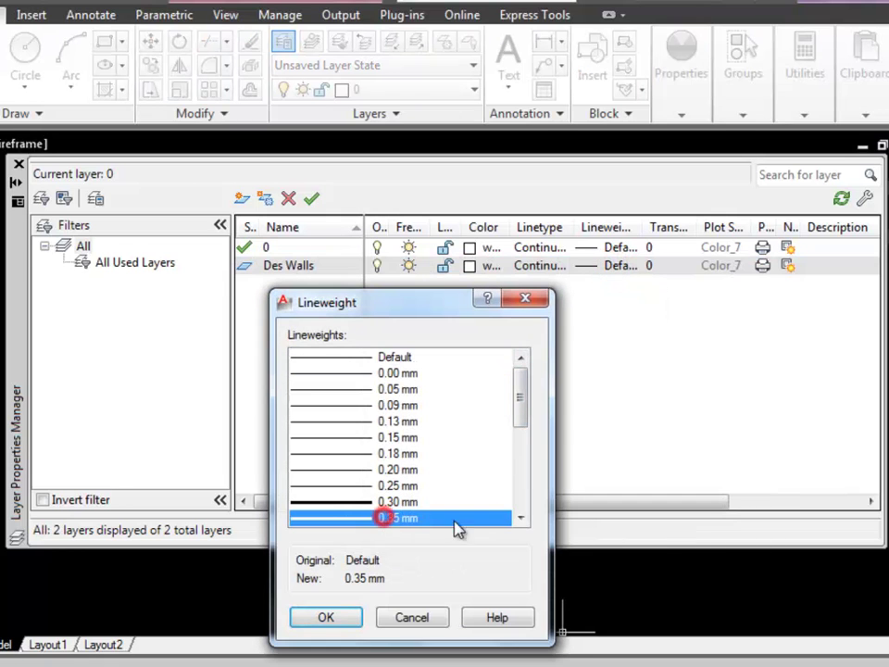
{"action": "left_click", "coordinate": [330, 618]}
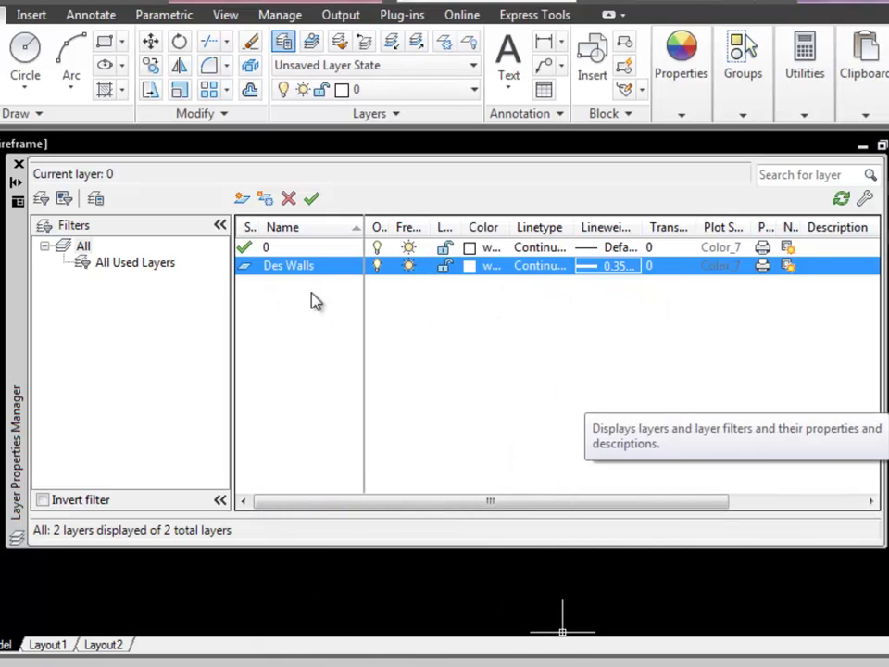
Step: Create a non-plotting layer named Construction setup with index color 32
{"action": "left_click", "coordinate": [241, 199]}
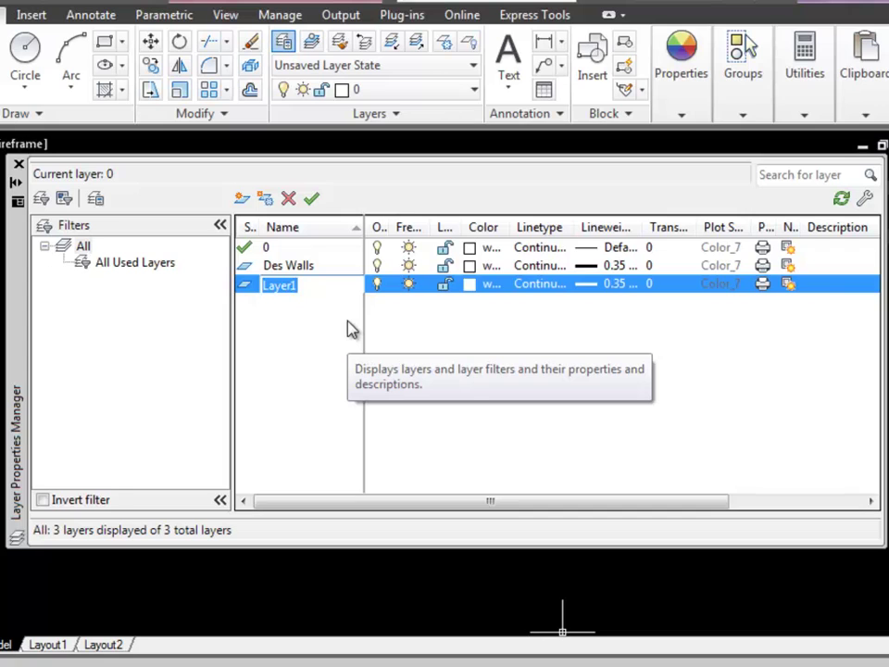
{"action": "type", "text": "Construction setup"}
{"action": "left_click", "coordinate": [470, 283]}
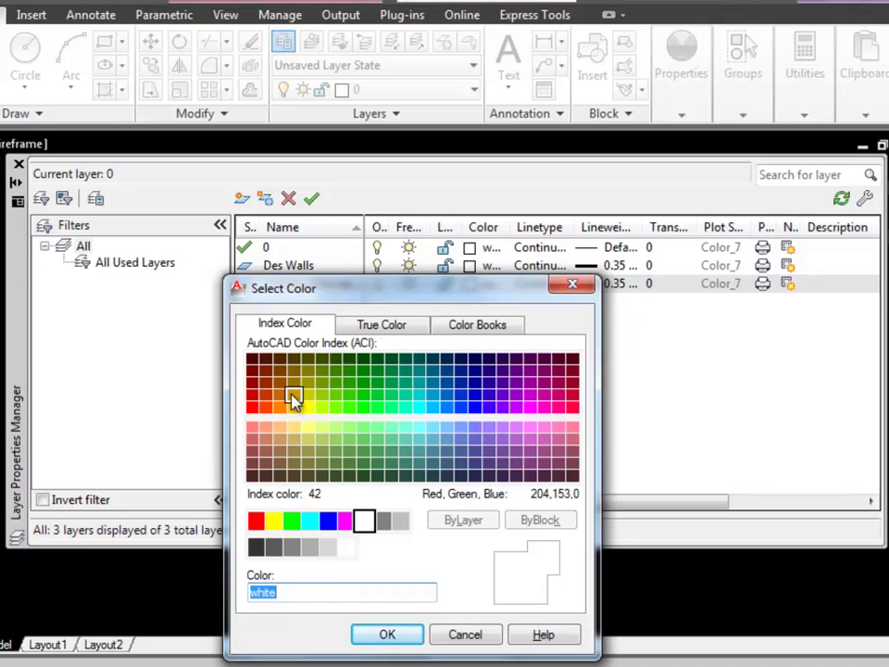
{"action": "left_click", "coordinate": [278, 392]}
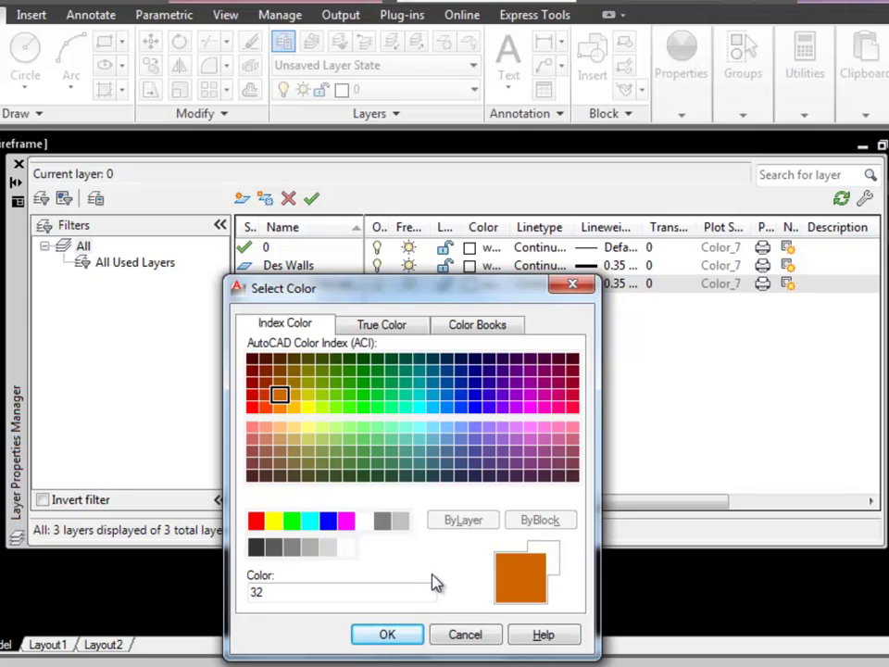
{"action": "left_click", "coordinate": [389, 635]}
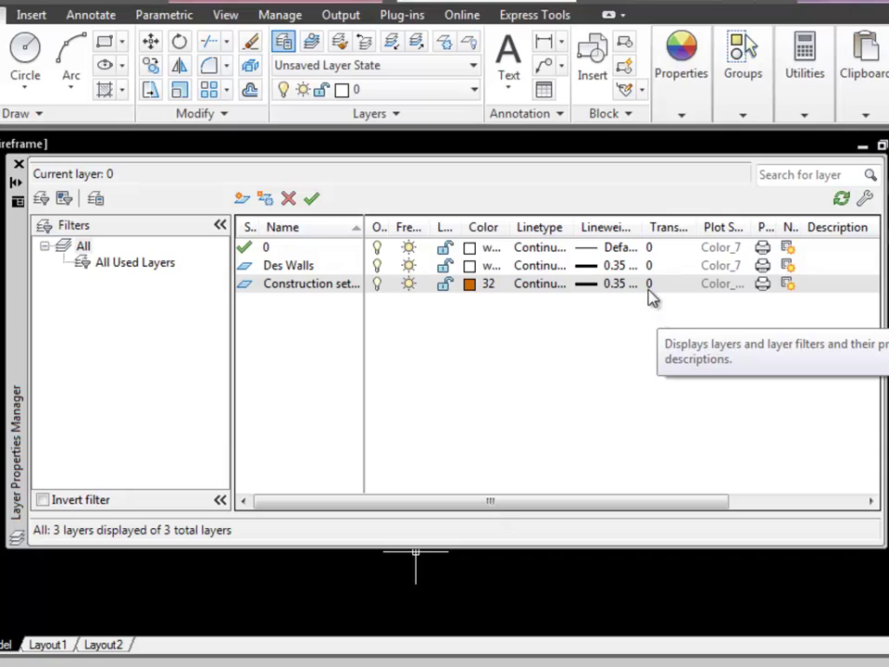
{"action": "left_click", "coordinate": [763, 284]}
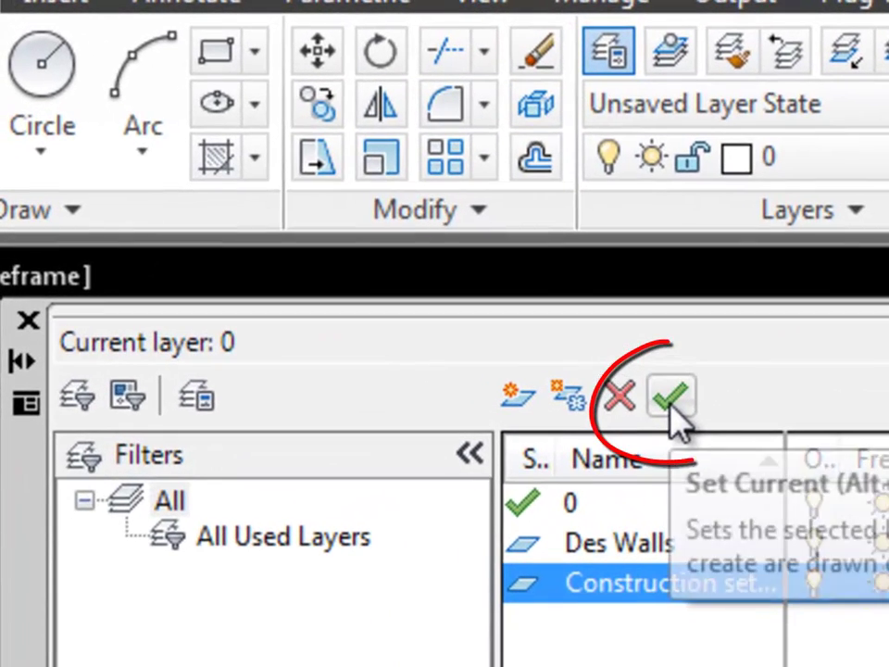
Step: Make Construction setup the current layer, turn off layer 0 and close the layer manager
{"action": "double_click", "coordinate": [535, 584]}
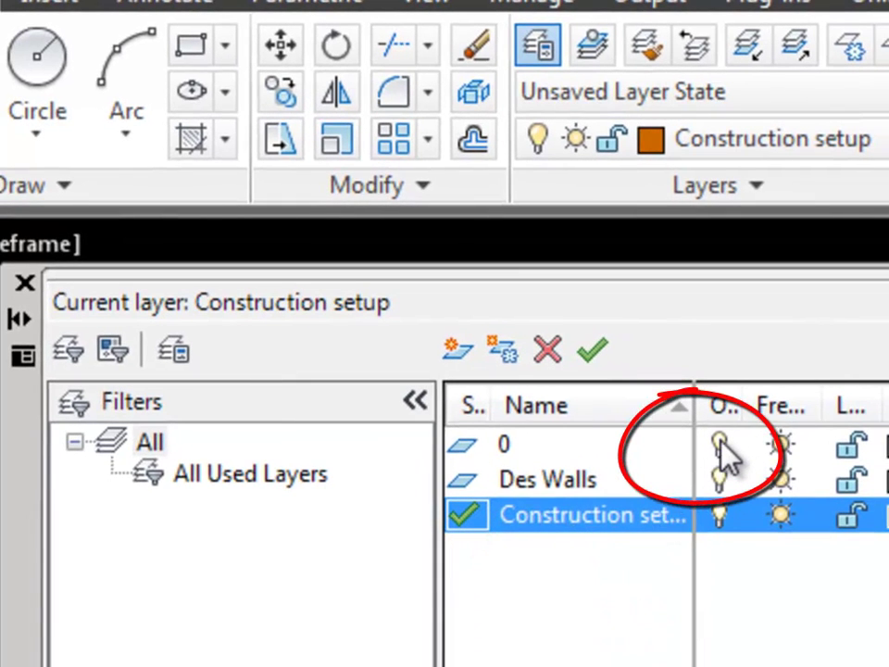
{"action": "left_click", "coordinate": [720, 446]}
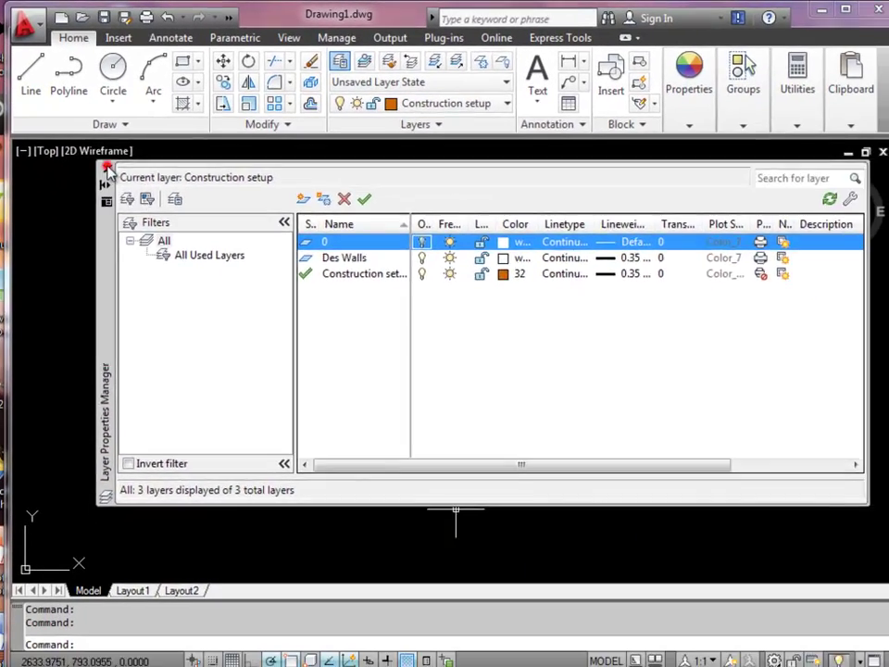
{"action": "left_click", "coordinate": [107, 167]}
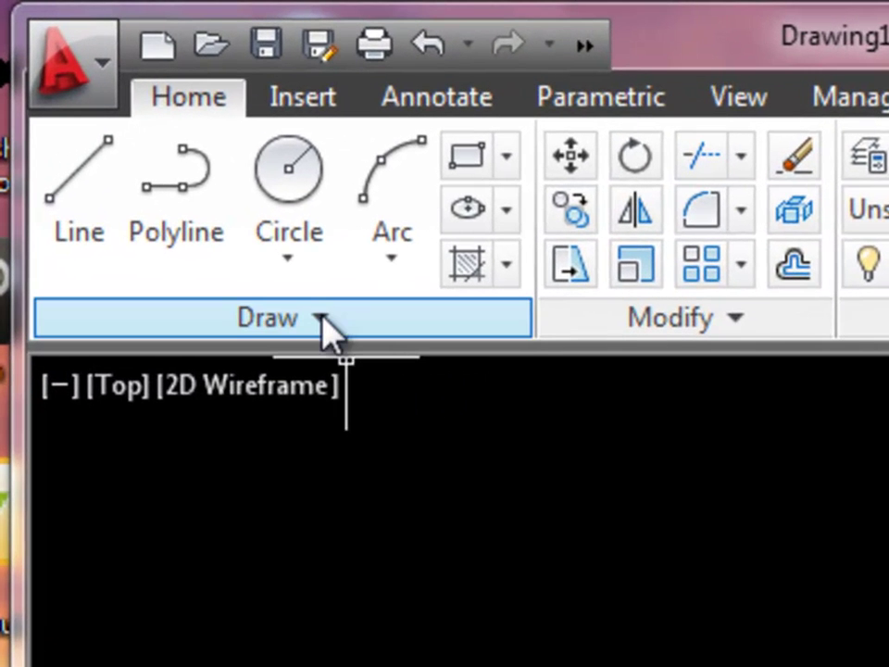
Step: Draw a vertical and a horizontal construction line crossing at a point in the lower left part of the drawing area
{"action": "left_click", "coordinate": [322, 317]}
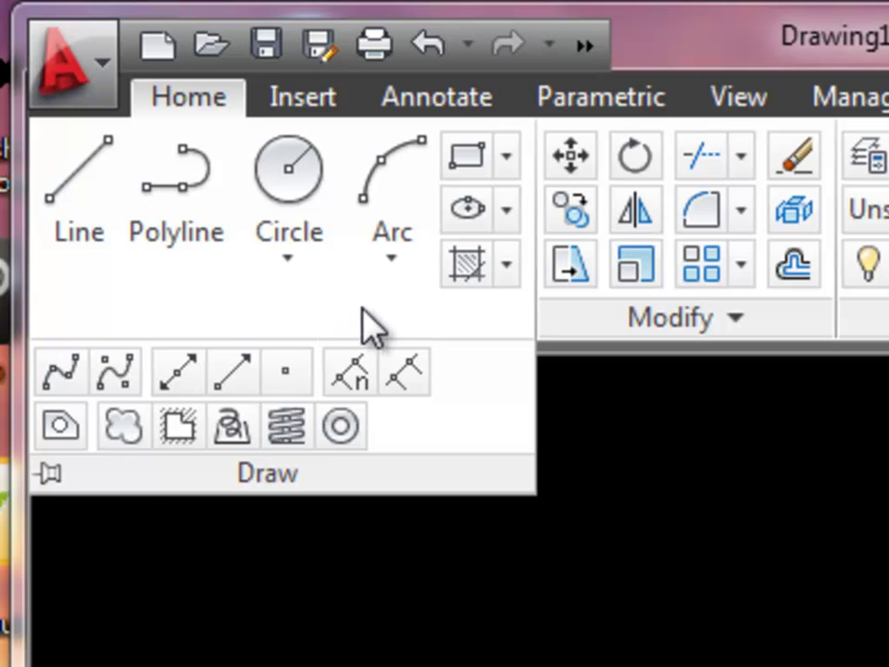
{"action": "left_click", "coordinate": [179, 372]}
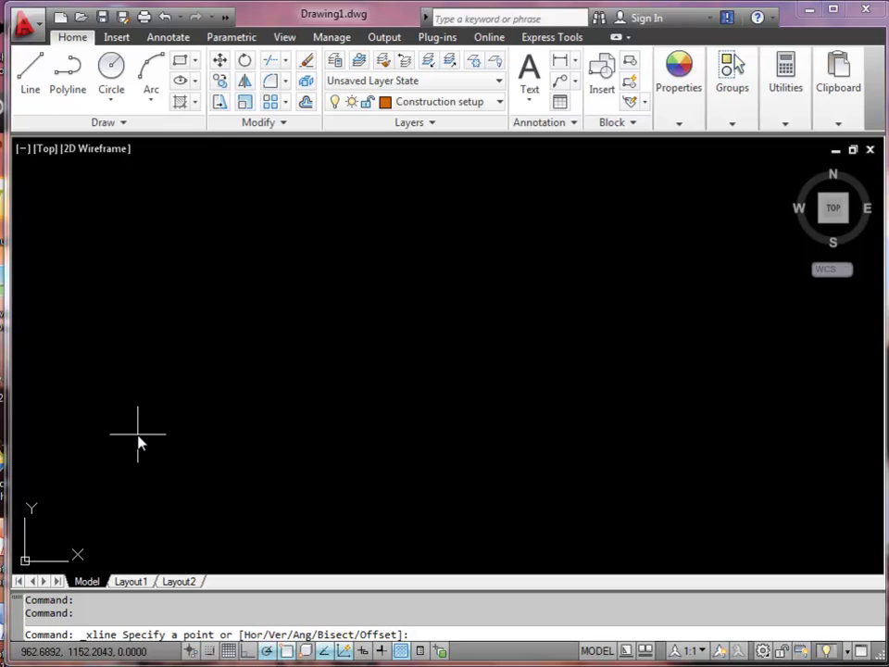
{"action": "left_click", "coordinate": [253, 421]}
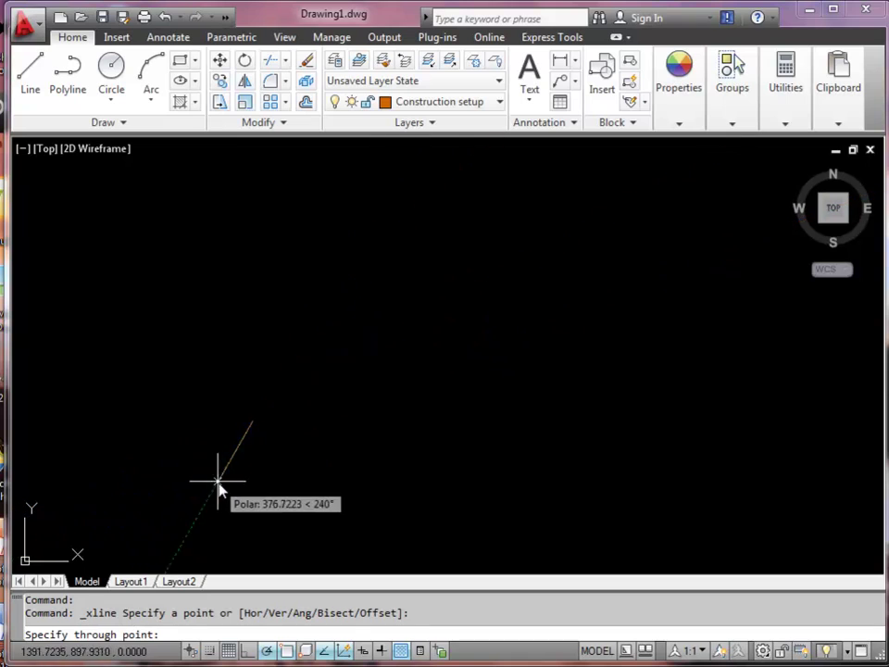
{"action": "left_click", "coordinate": [253, 356]}
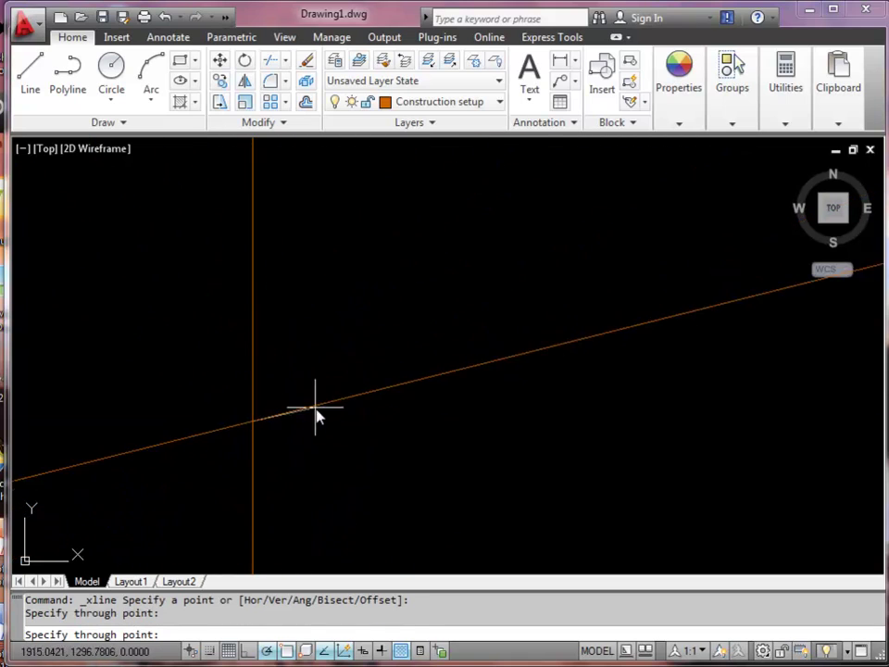
{"action": "left_click", "coordinate": [323, 424]}
Step: Add three angled construction lines through the same crossing point and end the command
{"action": "left_click", "coordinate": [308, 456]}
{"action": "left_click", "coordinate": [337, 389]}
{"action": "left_click", "coordinate": [325, 337]}
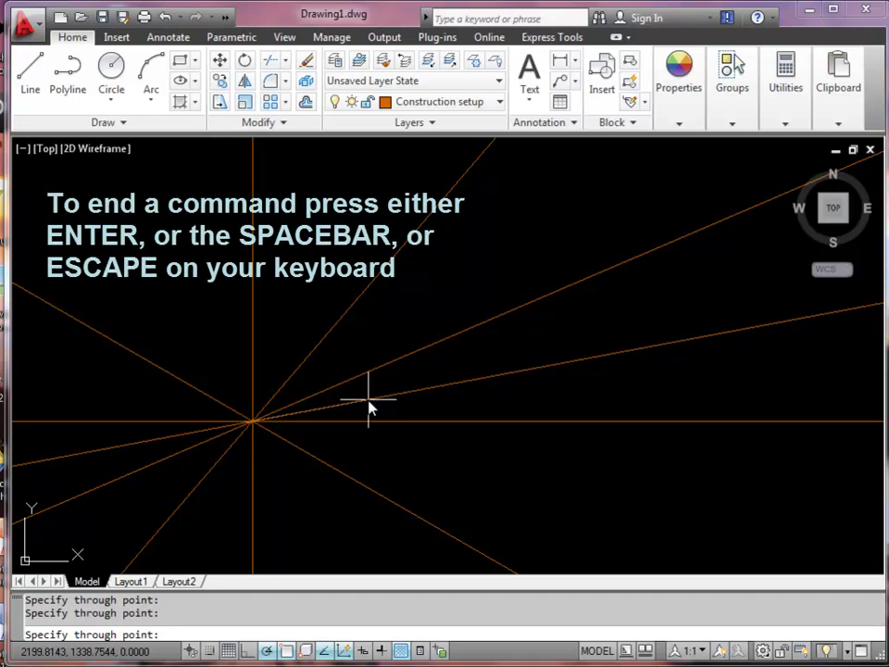
{"action": "key", "text": "Return"}
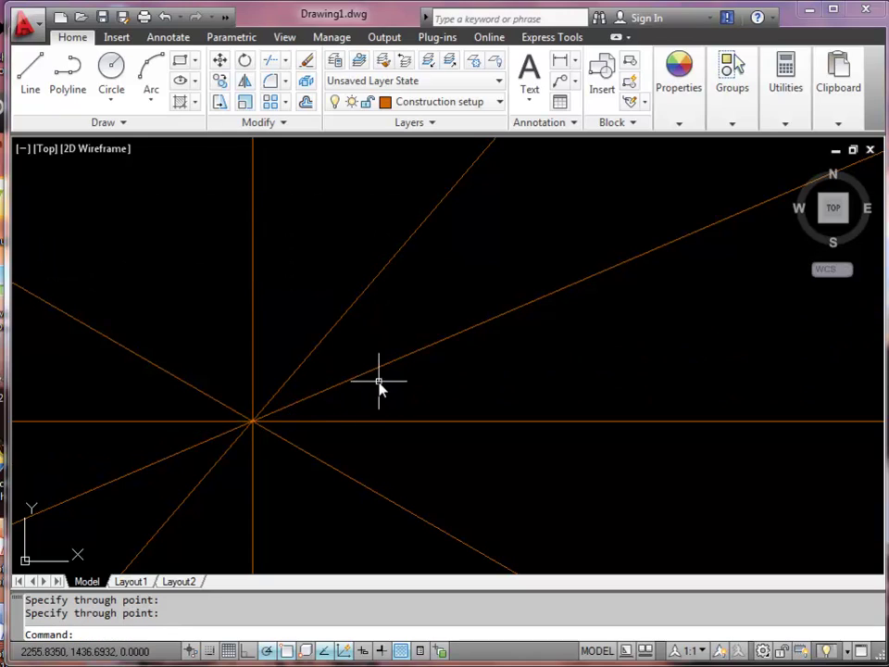
Step: Erase the three angled construction lines, keeping only the vertical and horizontal ones
{"action": "left_click", "coordinate": [379, 371]}
{"action": "left_click", "coordinate": [326, 340]}
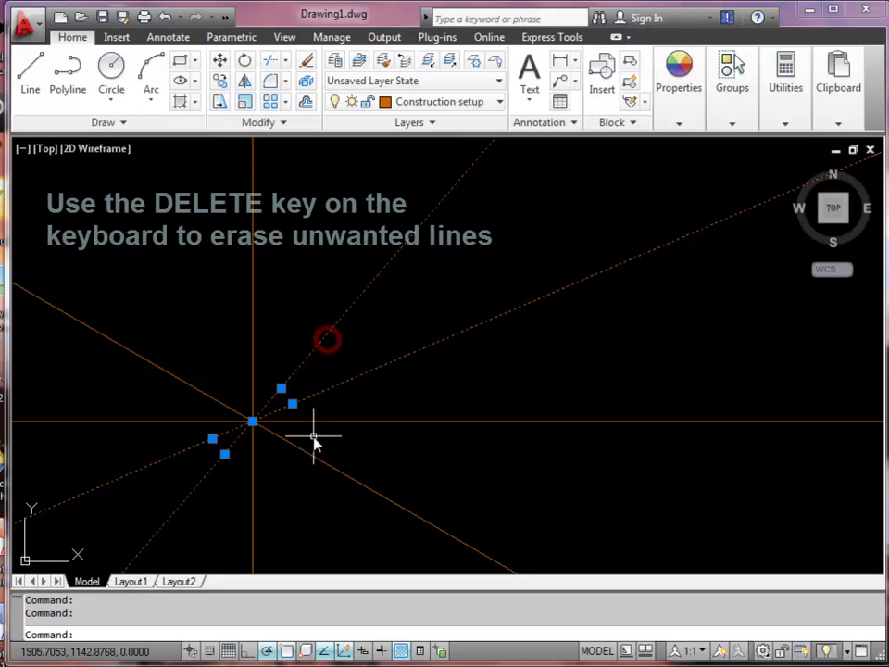
{"action": "left_click", "coordinate": [366, 486]}
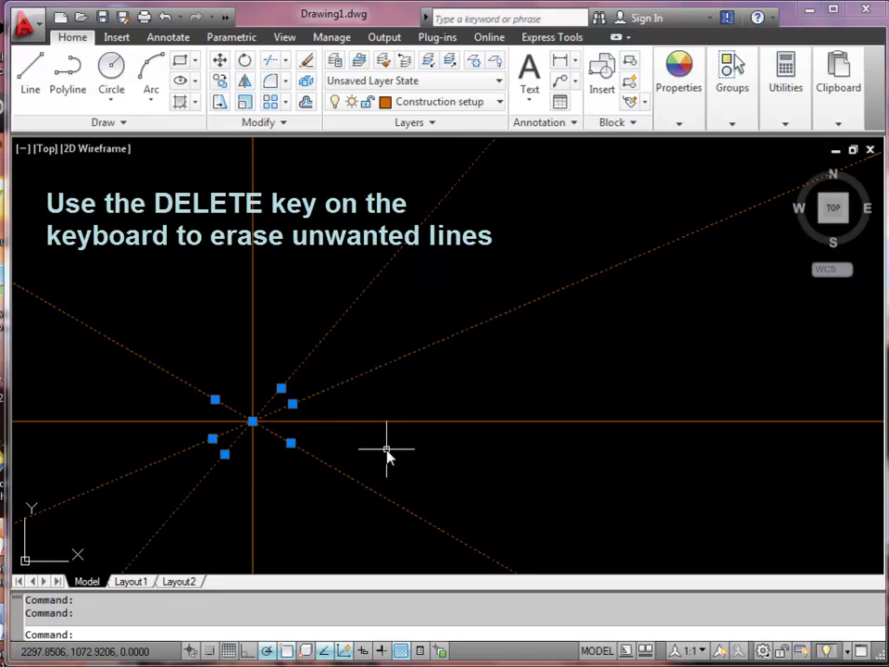
{"action": "key", "text": "Delete"}
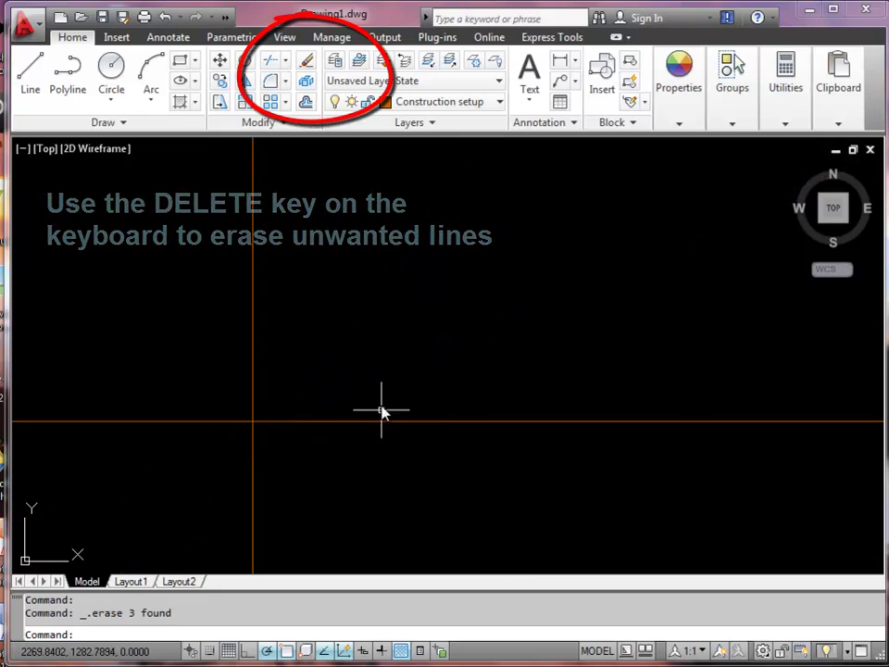
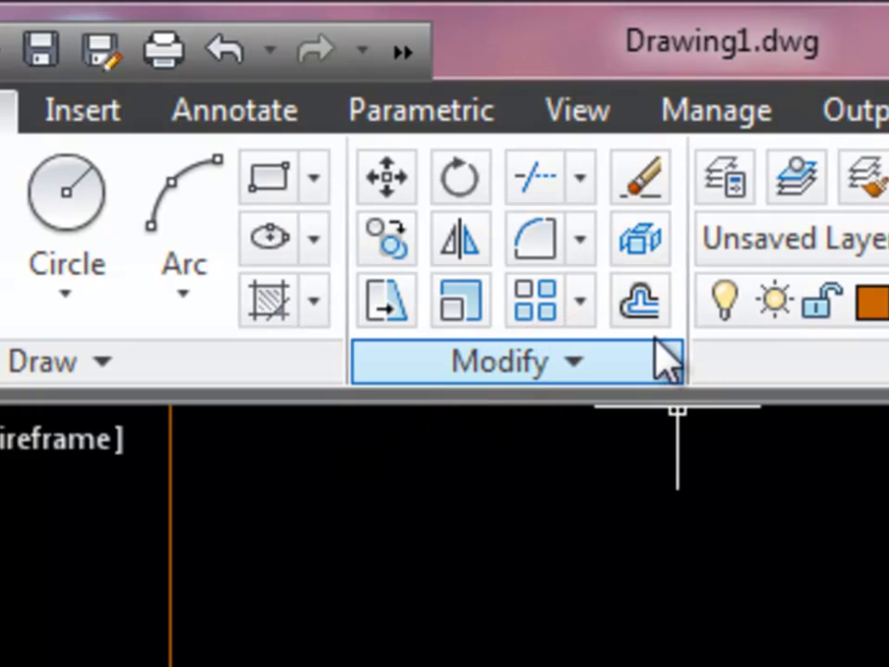
Step: Offset the horizontal construction line upward by 17000
{"action": "left_click", "coordinate": [643, 304]}
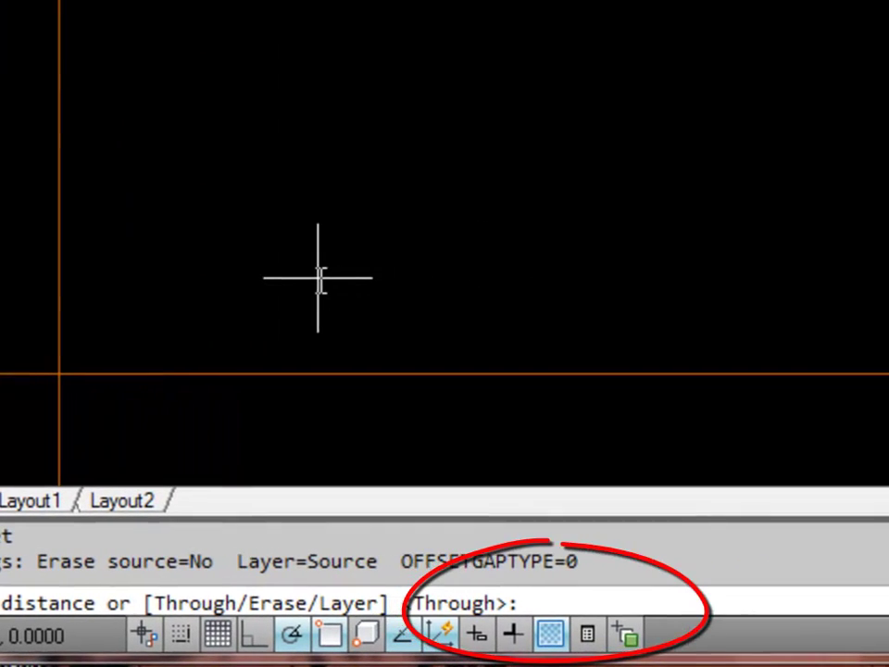
{"action": "type", "text": "1"}
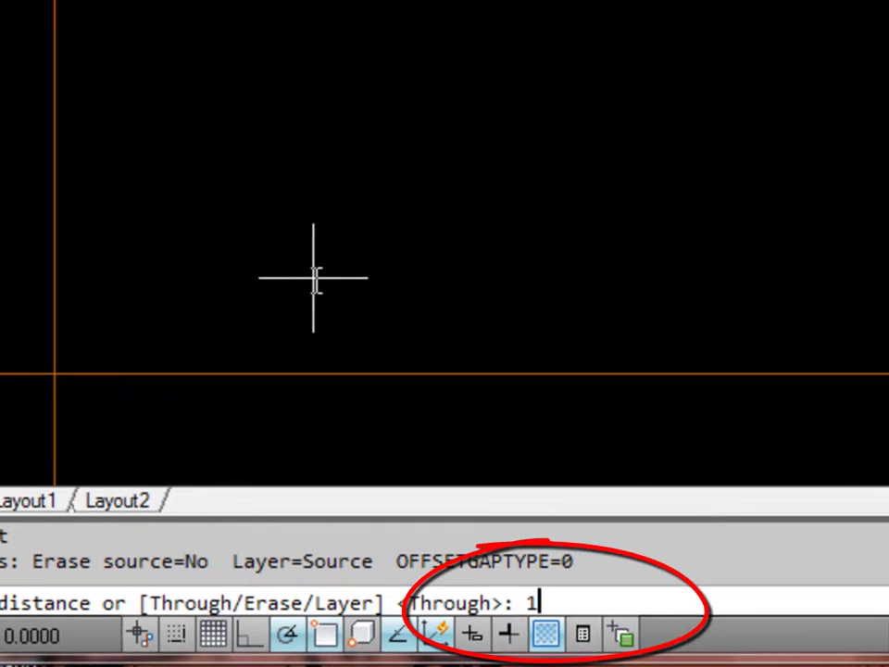
{"action": "type", "text": "7000"}
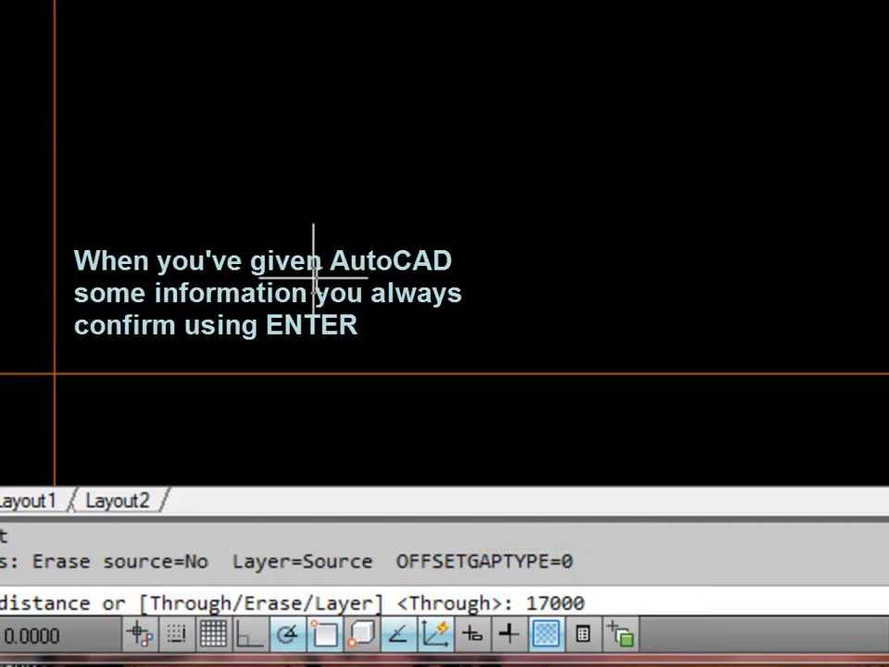
{"action": "key", "text": "Return"}
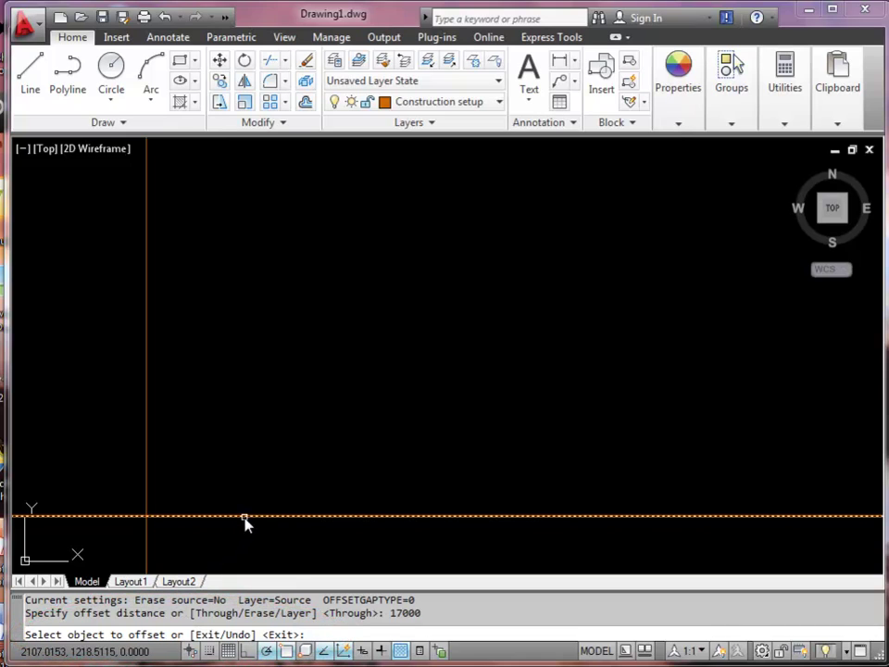
{"action": "left_click", "coordinate": [245, 518]}
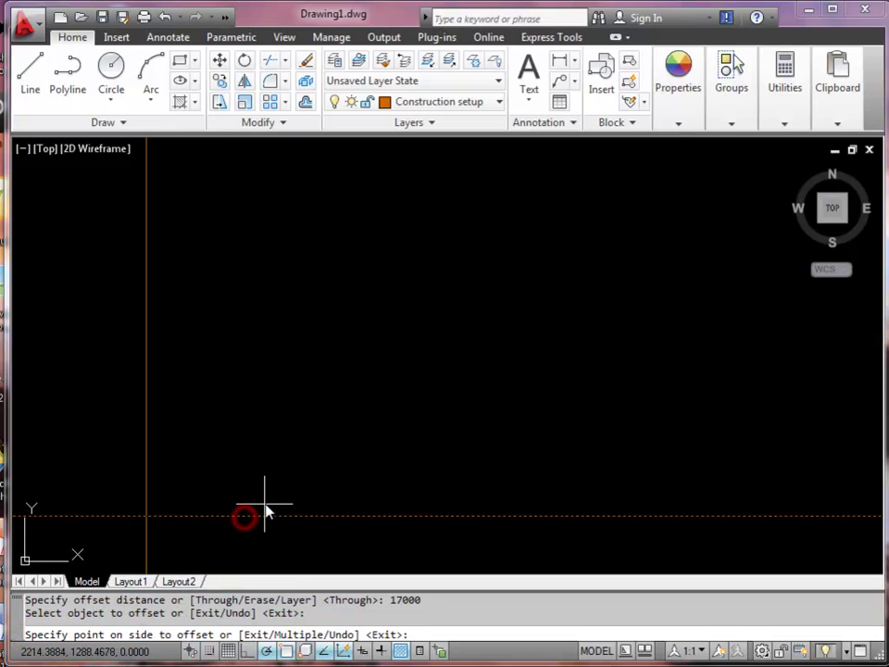
{"action": "left_click", "coordinate": [253, 368]}
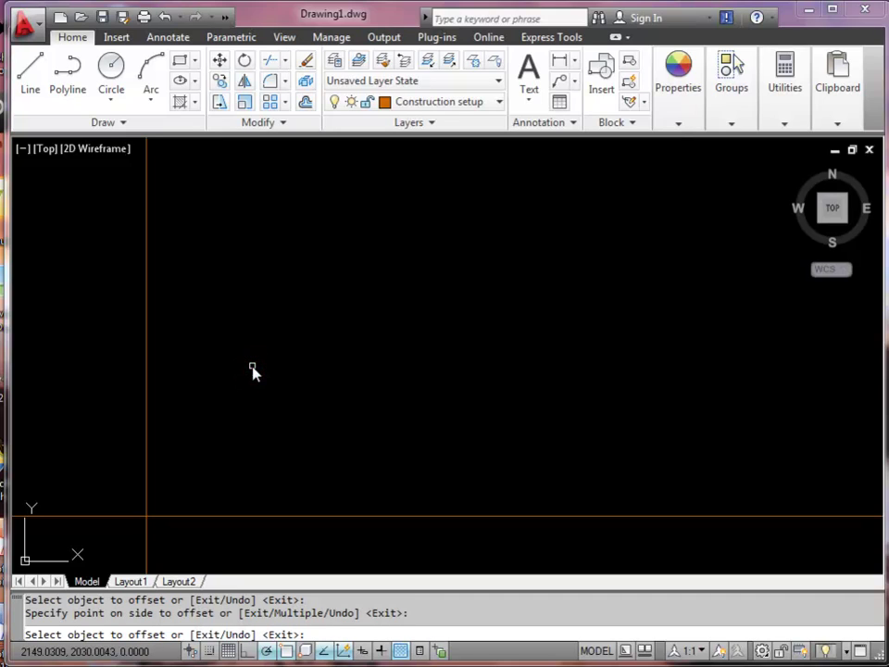
{"action": "key", "text": "Return"}
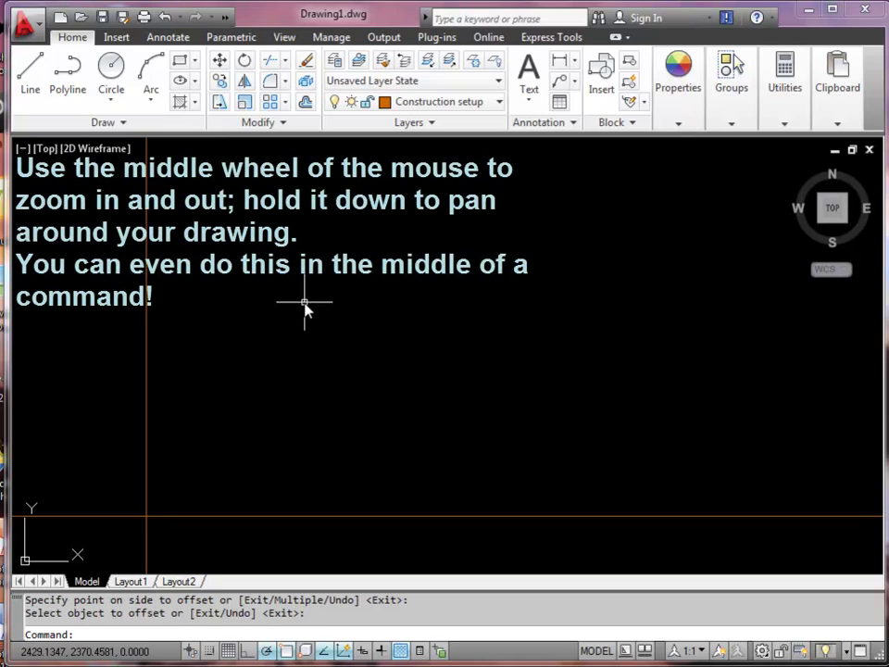
Step: Regenerate the model and bring both horizontal construction lines into view
{"action": "scroll", "coordinate": [306, 310], "scroll_direction": "down", "scroll_amount": 6}
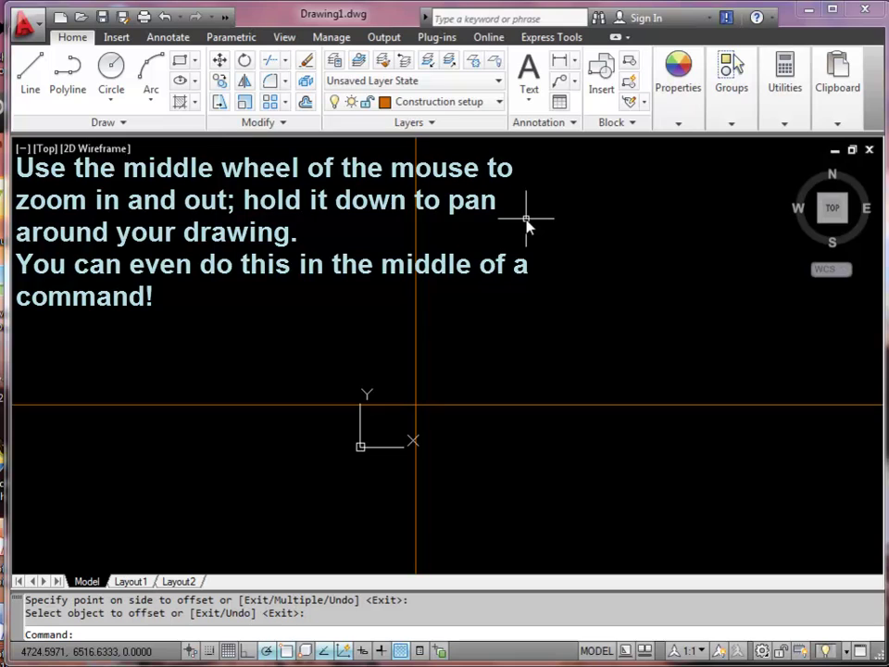
{"action": "middle_click_drag", "start_coordinate": [526, 221], "coordinate": [499, 259]}
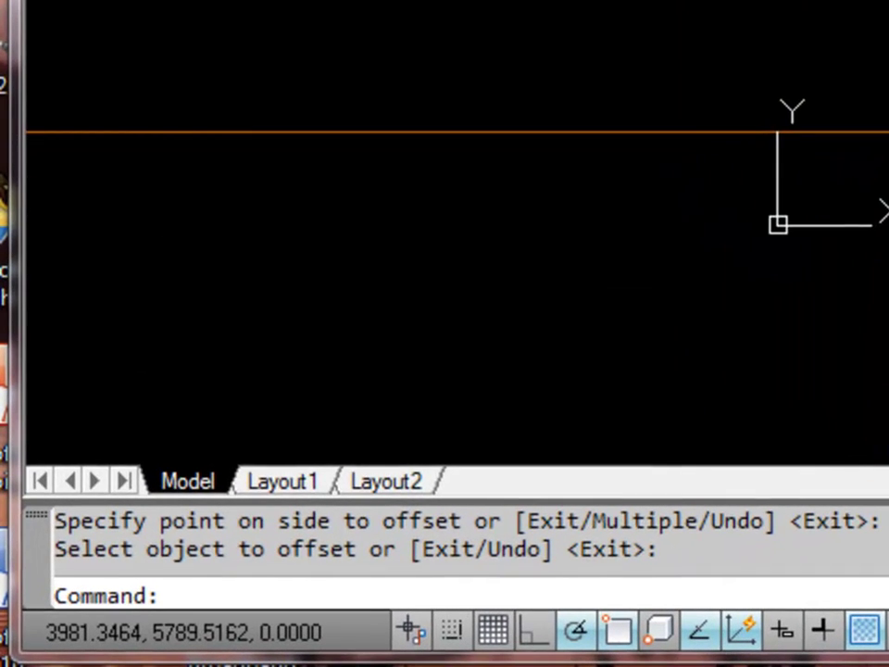
{"action": "type", "text": "re"}
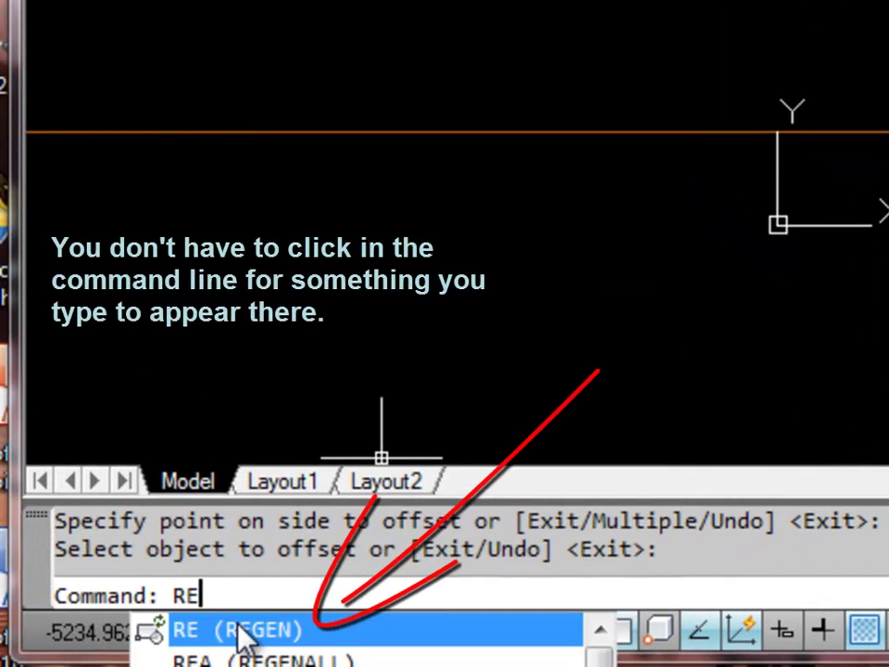
{"action": "left_click", "coordinate": [259, 634]}
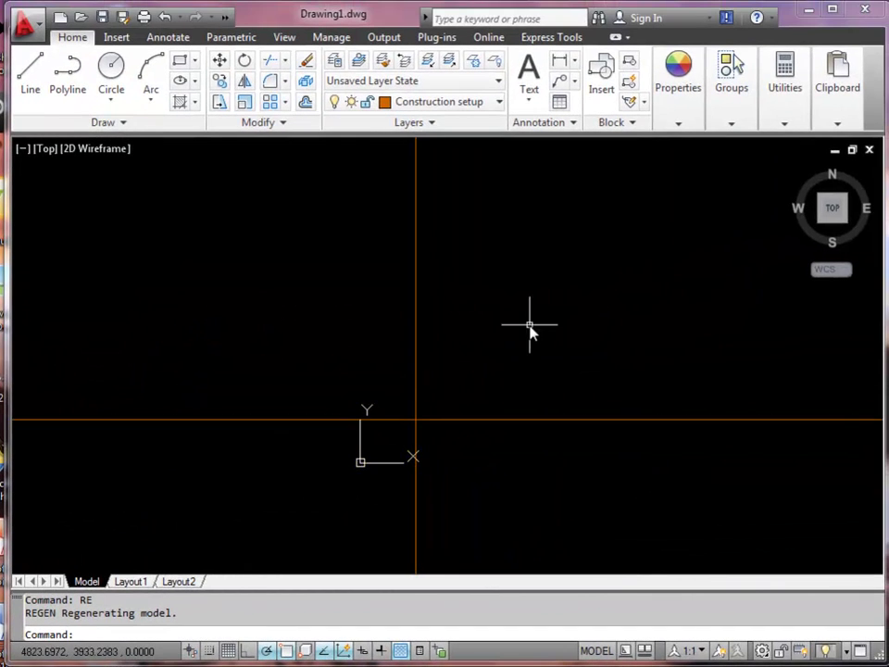
{"action": "scroll", "coordinate": [547, 311], "scroll_direction": "down", "scroll_amount": 5}
{"action": "mouse_move", "coordinate": [547, 311]}
{"action": "middle_mouse_down"}
{"action": "mouse_move", "coordinate": [461, 350]}
{"action": "mouse_move", "coordinate": [333, 435]}
{"action": "middle_mouse_up"}
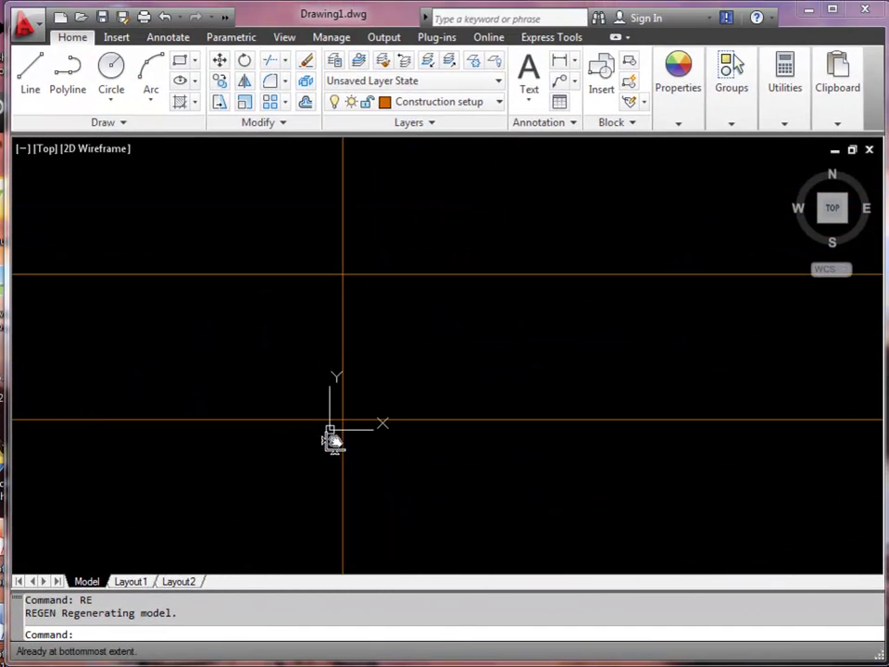
Step: Offset the vertical construction line to the right by 6120 and end the command
{"action": "scroll", "coordinate": [407, 359], "scroll_direction": "up", "scroll_amount": 3}
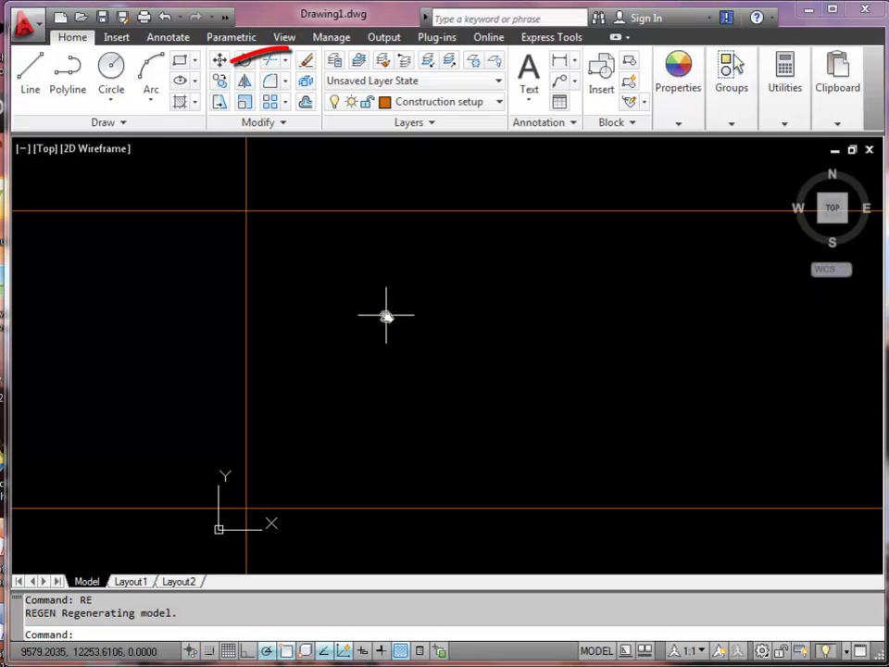
{"action": "left_click", "coordinate": [305, 101]}
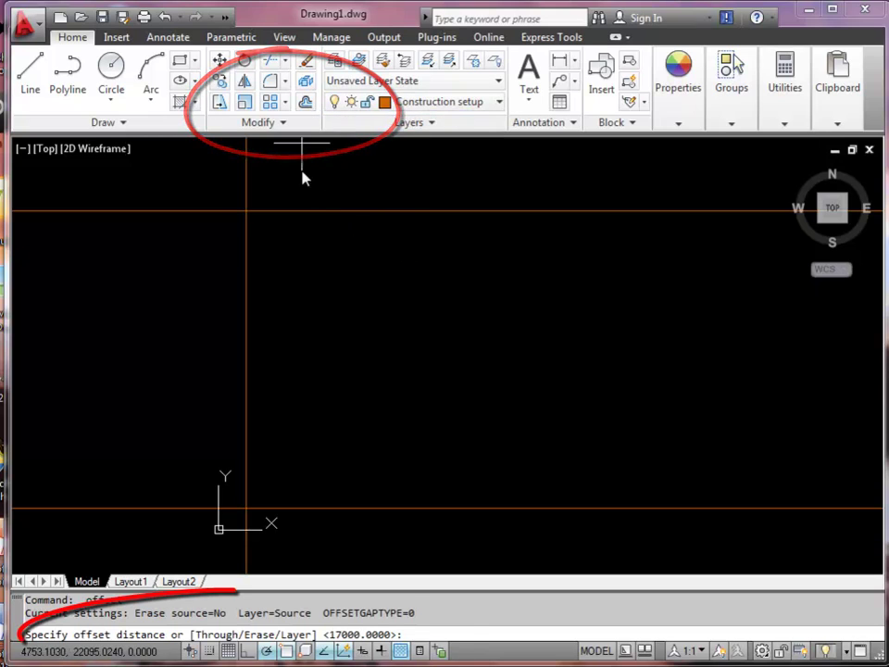
{"action": "type", "text": "6120"}
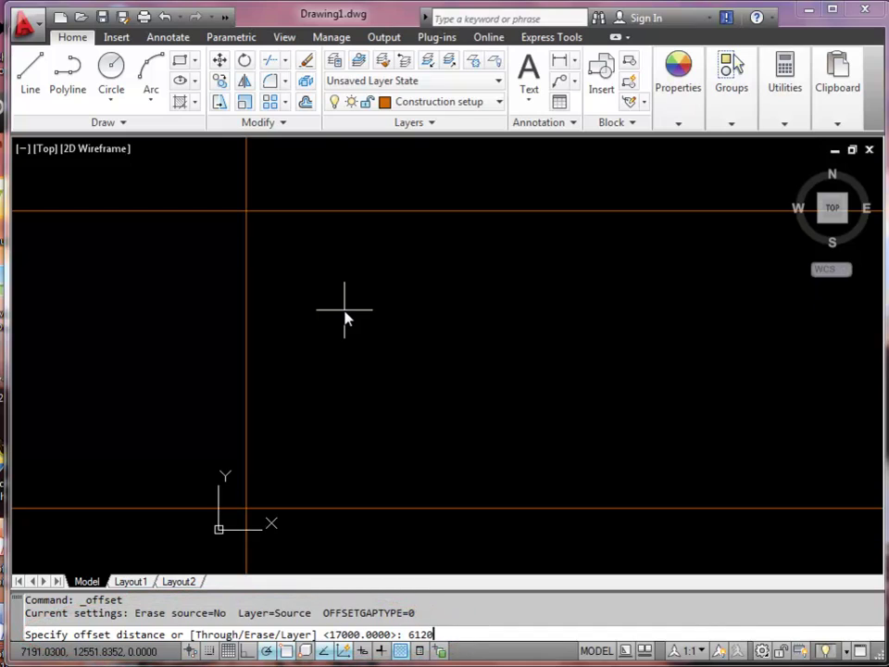
{"action": "key", "text": "Return"}
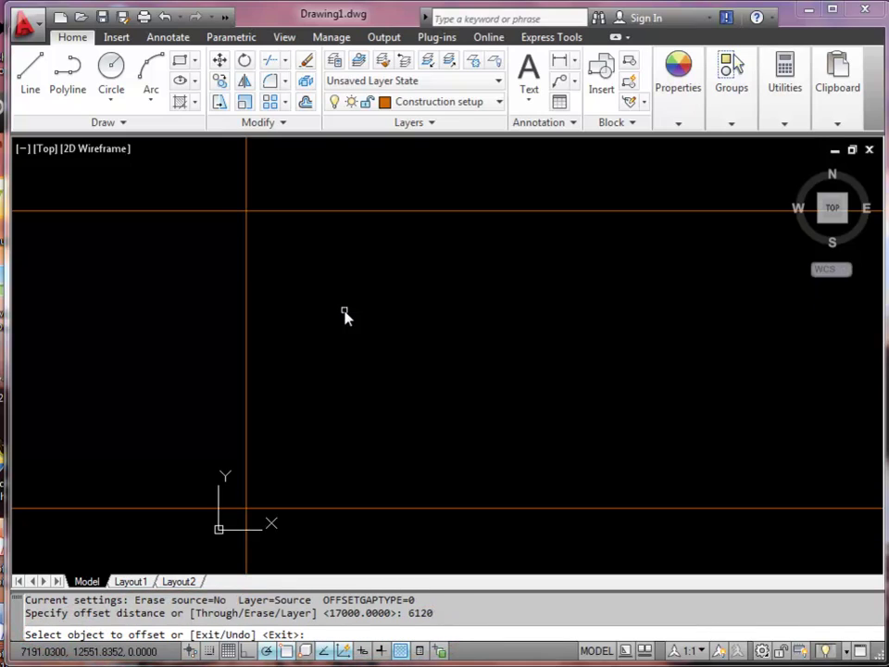
{"action": "left_click", "coordinate": [247, 338]}
{"action": "left_click", "coordinate": [353, 338]}
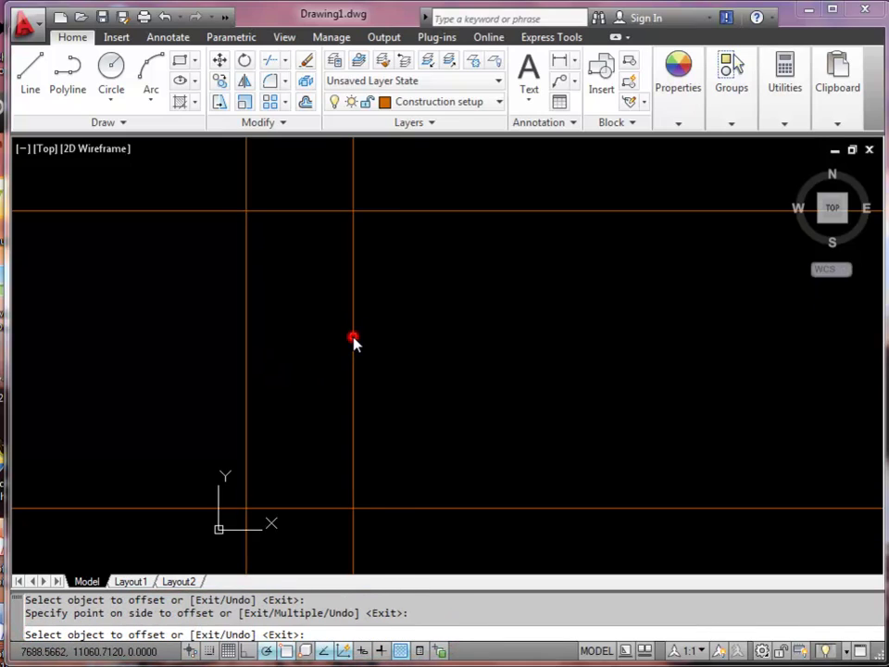
{"action": "key", "text": "Return"}
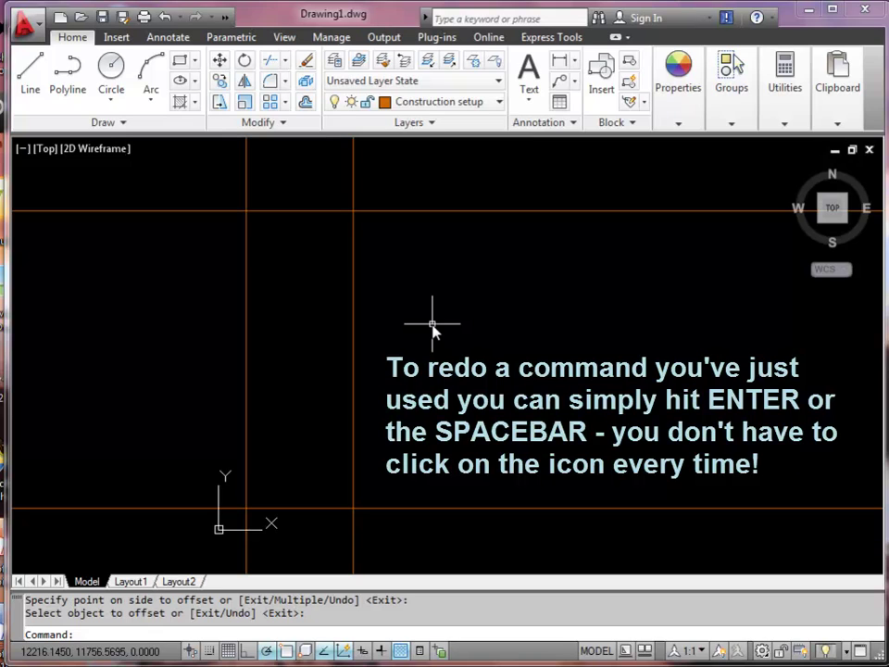
Step: Offset the left vertical construction line to the right and the lower horizontal one upward, both by 300
{"action": "key", "text": "space"}
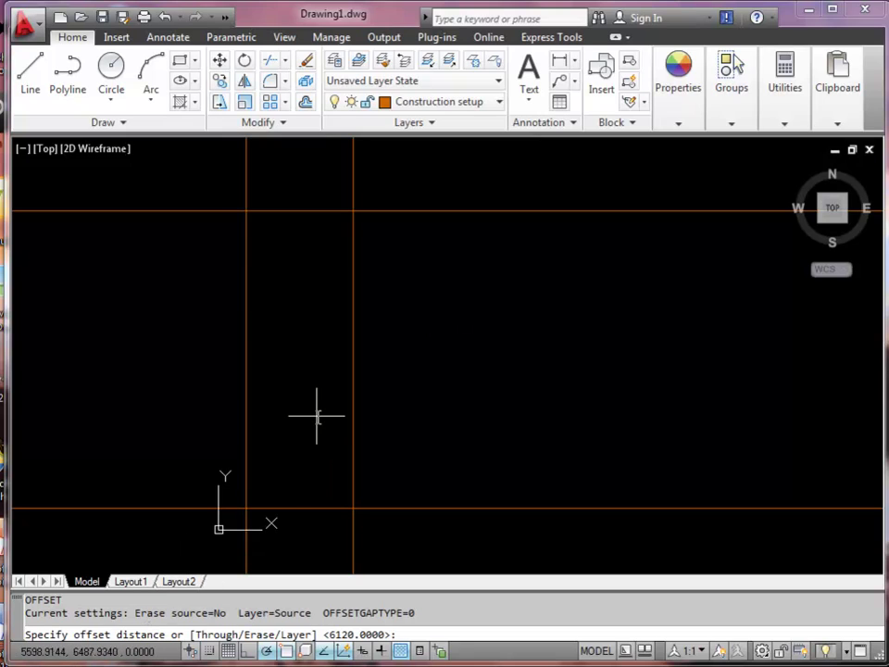
{"action": "type", "text": "3"}
{"action": "type", "text": "00"}
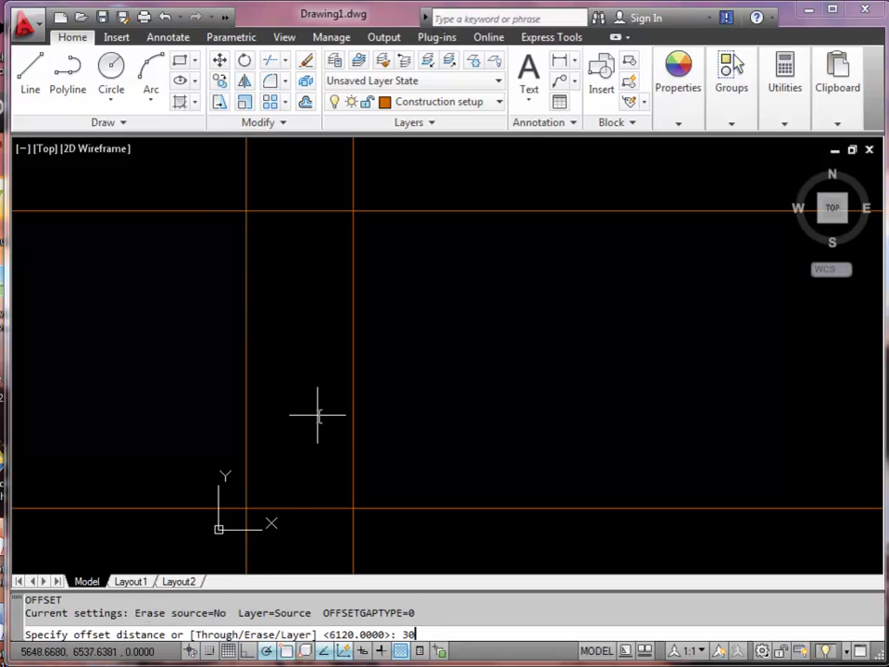
{"action": "key", "text": "Return"}
{"action": "left_click", "coordinate": [247, 441]}
{"action": "left_click", "coordinate": [263, 437]}
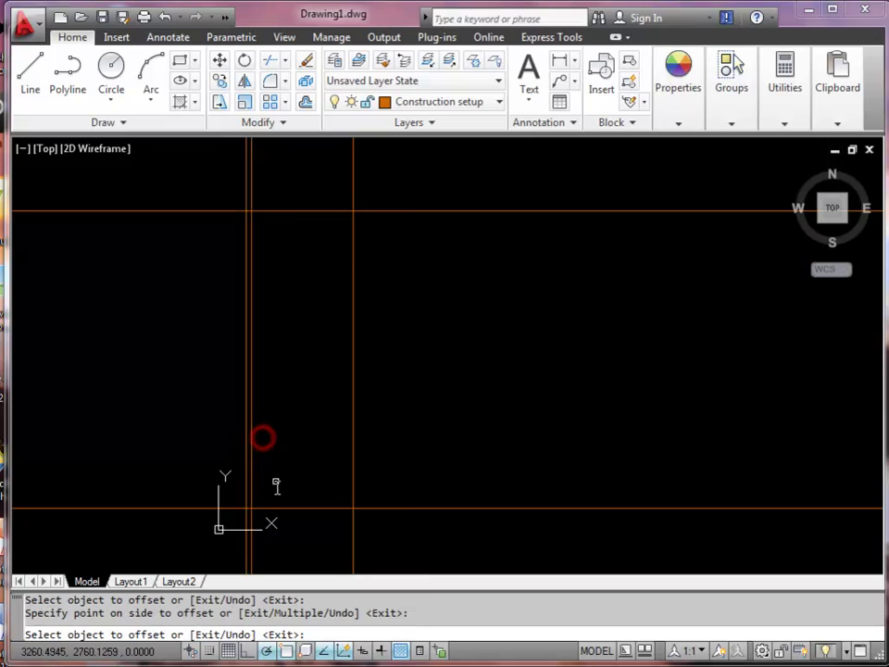
{"action": "left_click", "coordinate": [274, 507]}
{"action": "left_click", "coordinate": [275, 486]}
Step: Offset the upper horizontal construction line downward and the right vertical one to the right by the same 300 distance
{"action": "left_click", "coordinate": [274, 212]}
{"action": "left_click", "coordinate": [284, 250]}
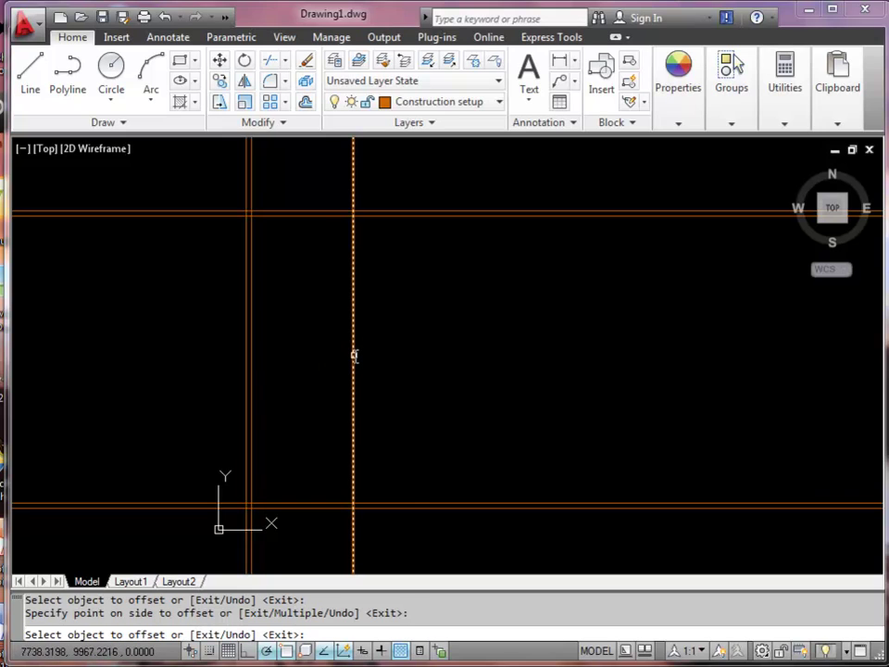
{"action": "left_click", "coordinate": [354, 356]}
{"action": "left_click", "coordinate": [401, 341]}
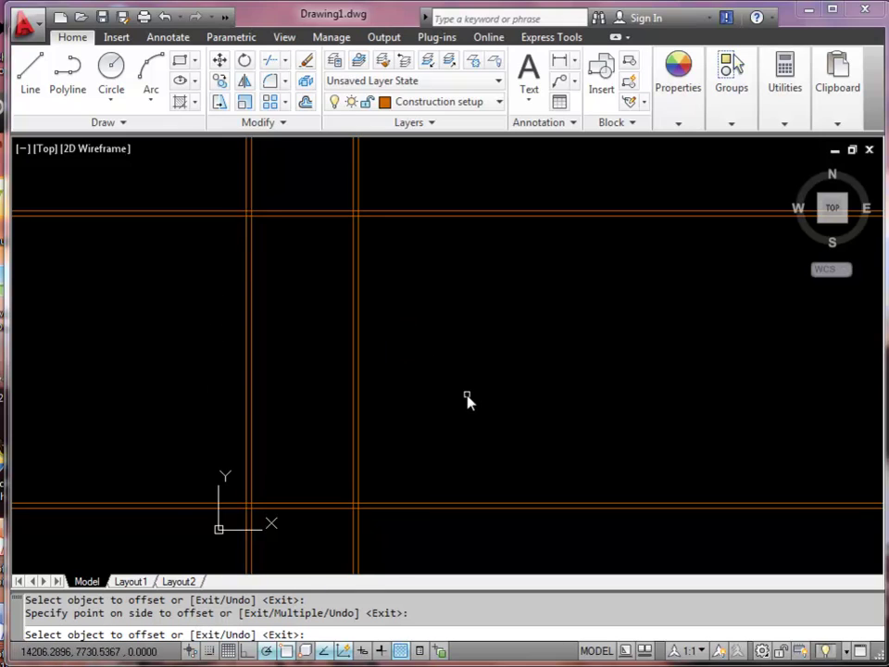
{"action": "key", "text": "Return"}
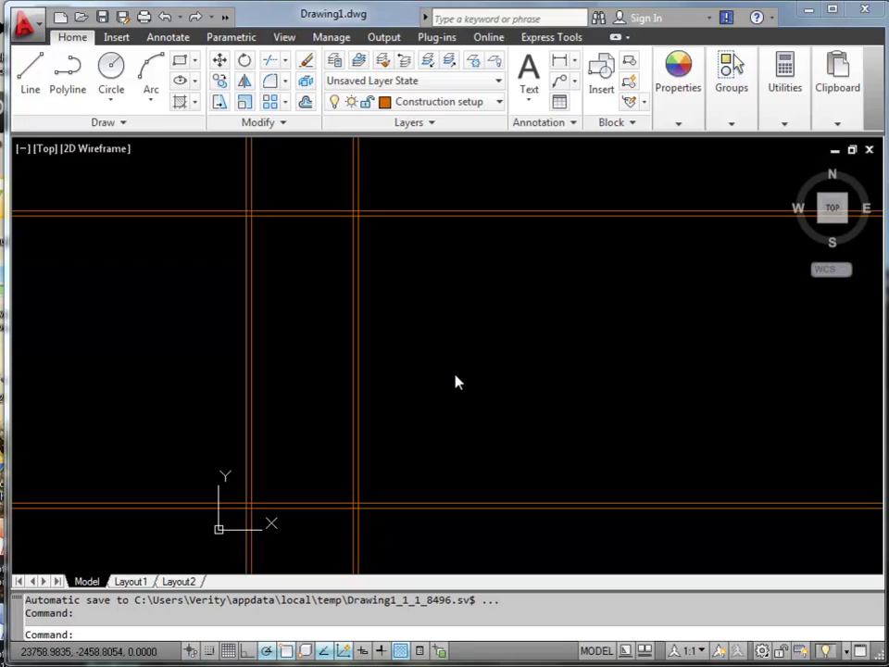
Step: Regenerate the model and draw a short vertical line up the outer left construction line from its crossing with the lower of the two upper horizontals
{"action": "type", "text": "re"}
{"action": "key", "text": "Return"}
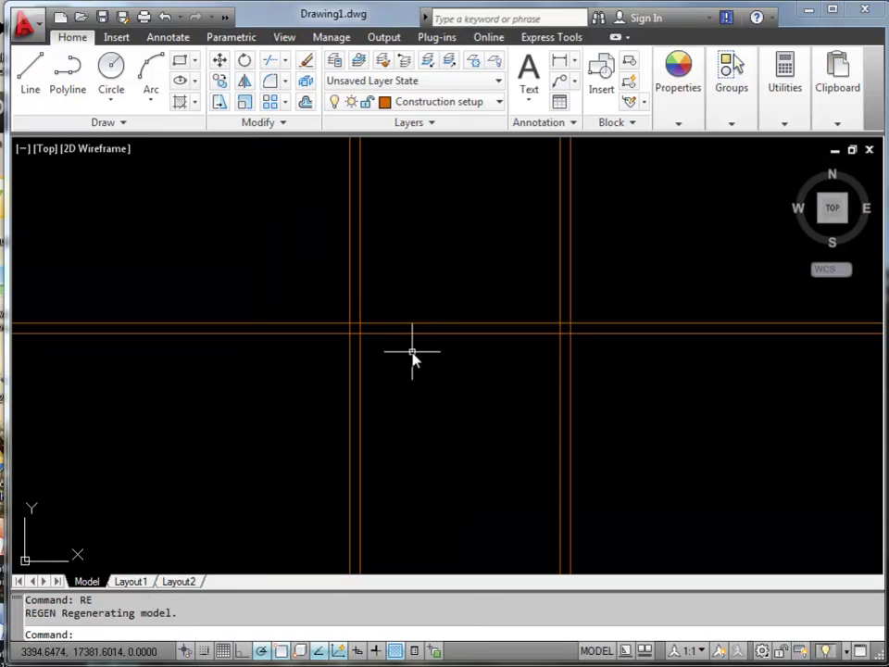
{"action": "scroll", "coordinate": [412, 357], "scroll_direction": "up", "scroll_amount": 3}
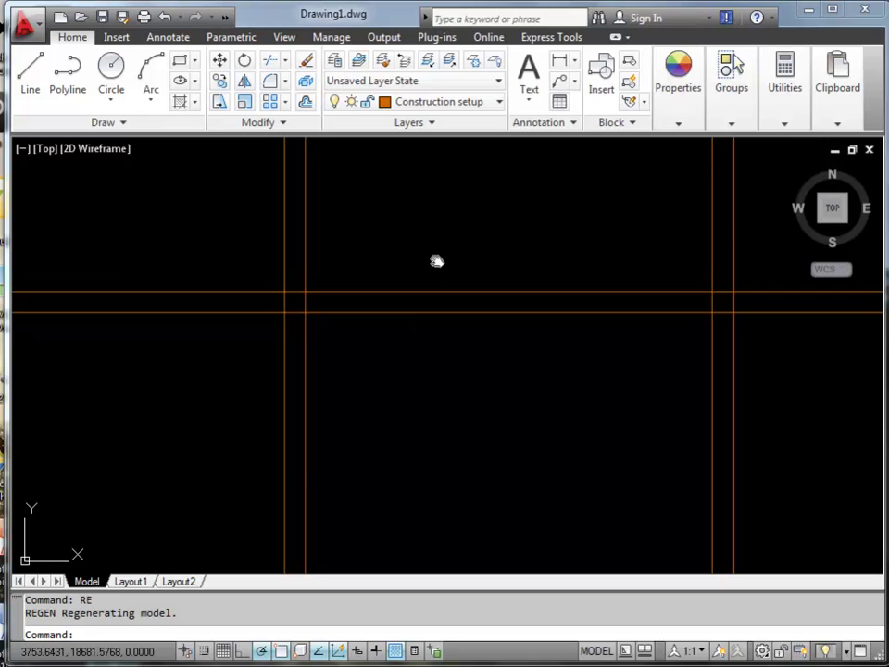
{"action": "middle_click_drag", "start_coordinate": [436, 260], "coordinate": [369, 304]}
{"action": "scroll", "coordinate": [353, 323], "scroll_direction": "up", "scroll_amount": 2}
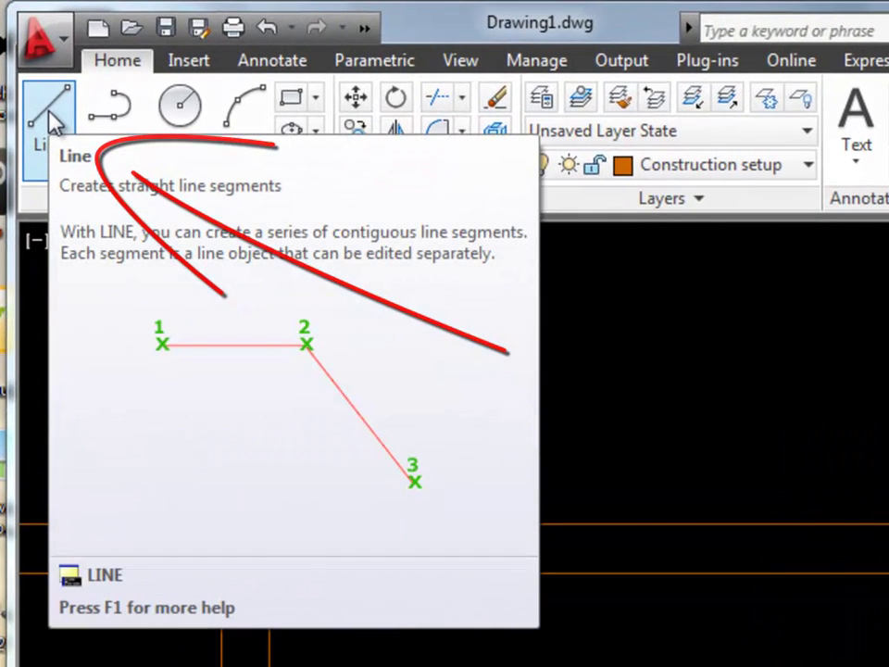
{"action": "left_click", "coordinate": [49, 116]}
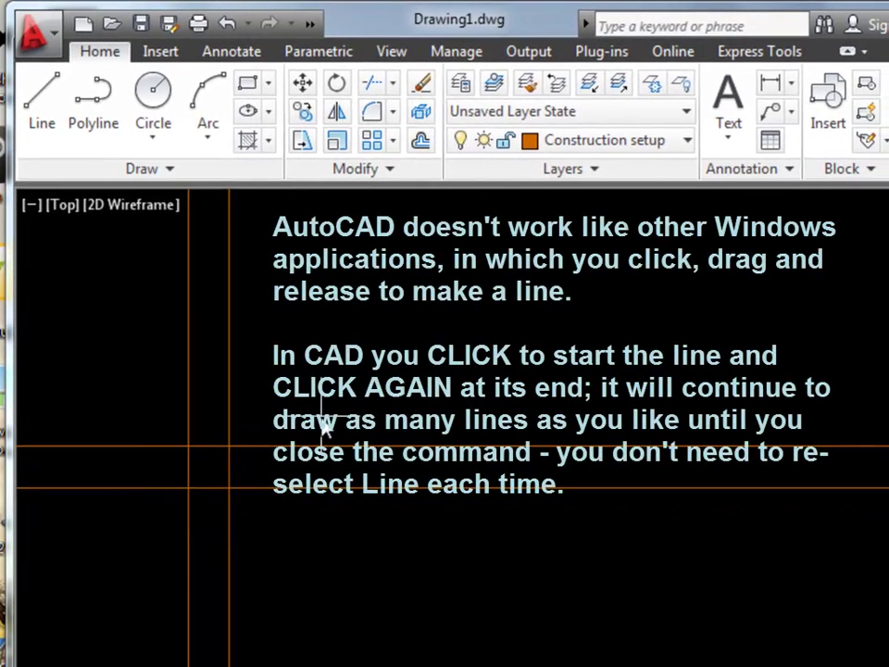
{"action": "left_click", "coordinate": [188, 487]}
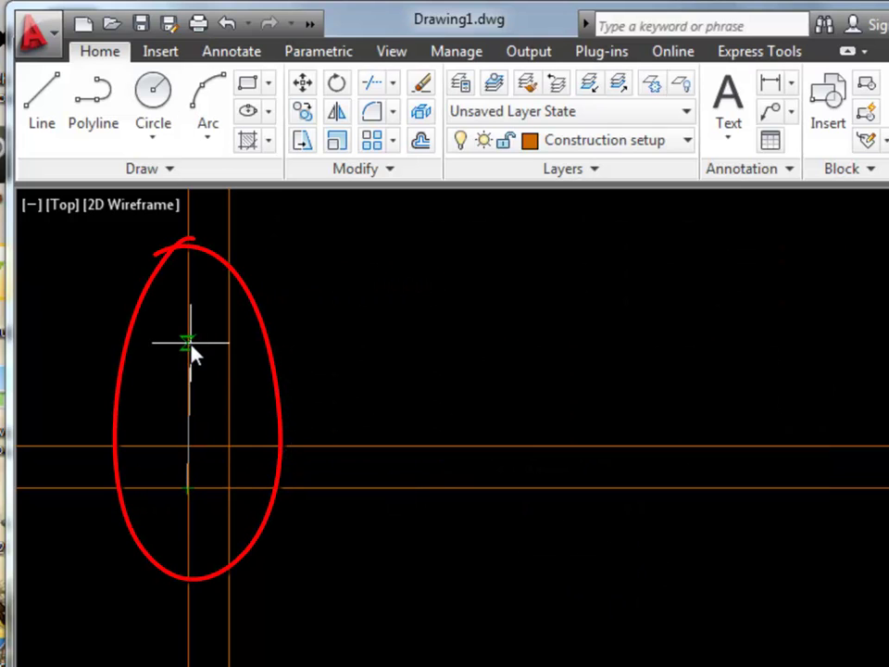
{"action": "left_click", "coordinate": [188, 339]}
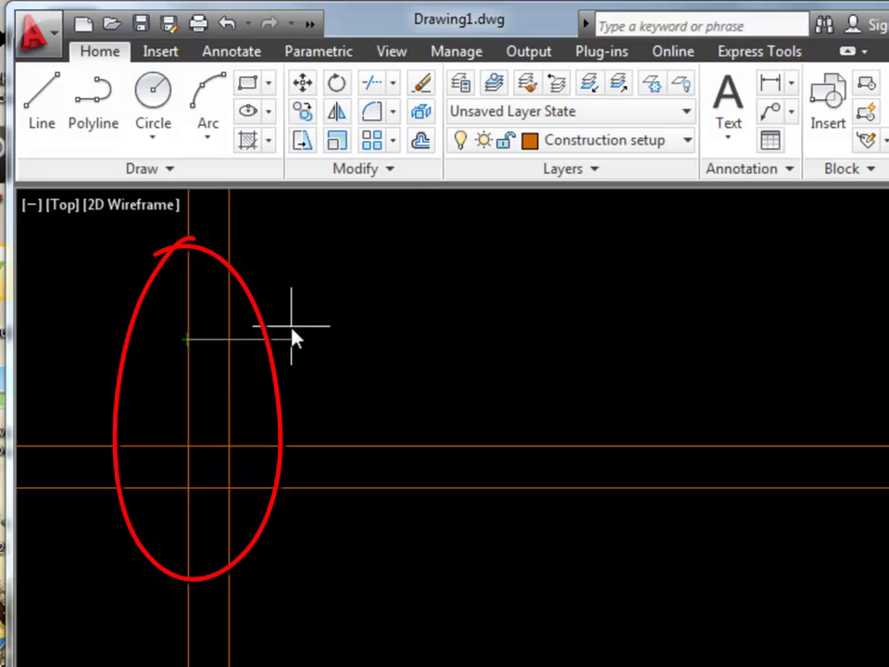
{"action": "key", "text": "Escape"}
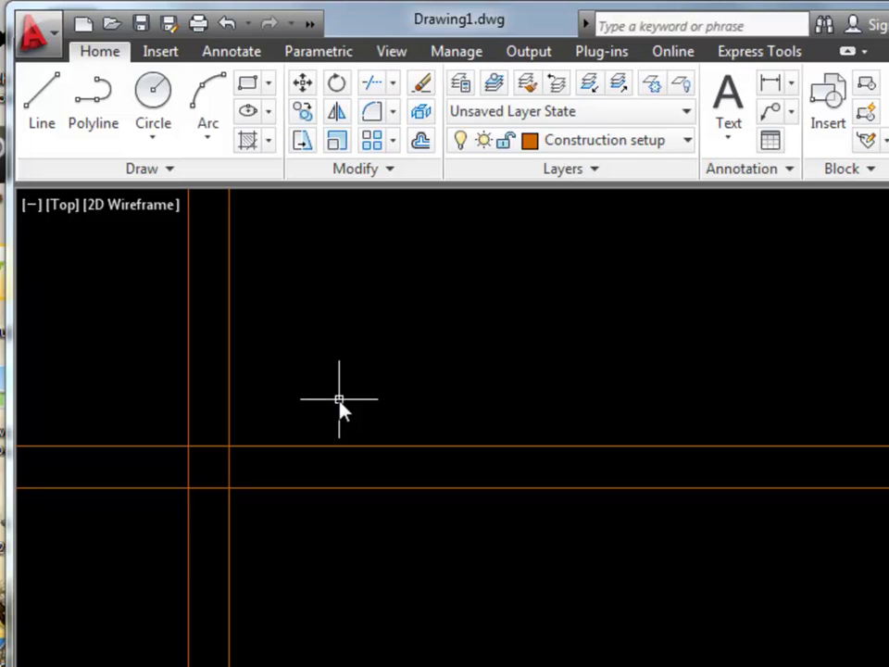
Step: Offset the short vertical line to the right, just inside the left pair of construction lines
{"action": "left_click", "coordinate": [421, 142]}
{"action": "key", "text": "Return"}
{"action": "left_click", "coordinate": [189, 409]}
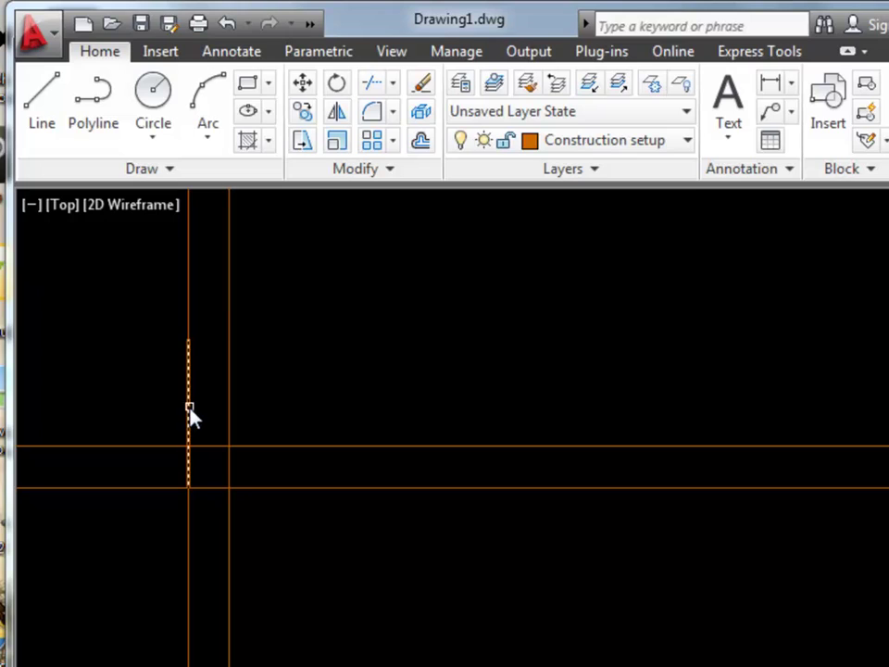
{"action": "left_click", "coordinate": [189, 408]}
{"action": "left_click", "coordinate": [305, 403]}
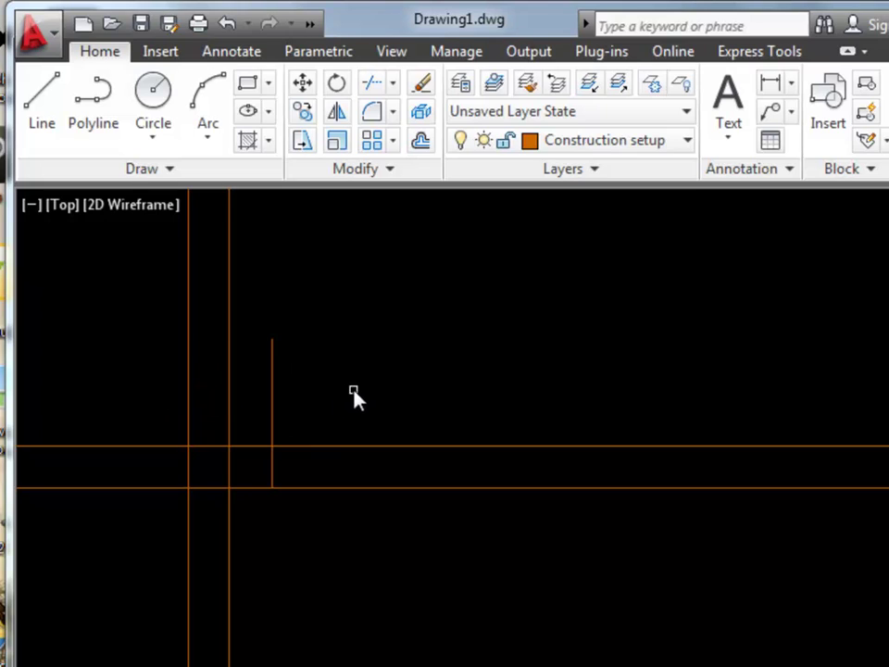
{"action": "key", "text": "Return"}
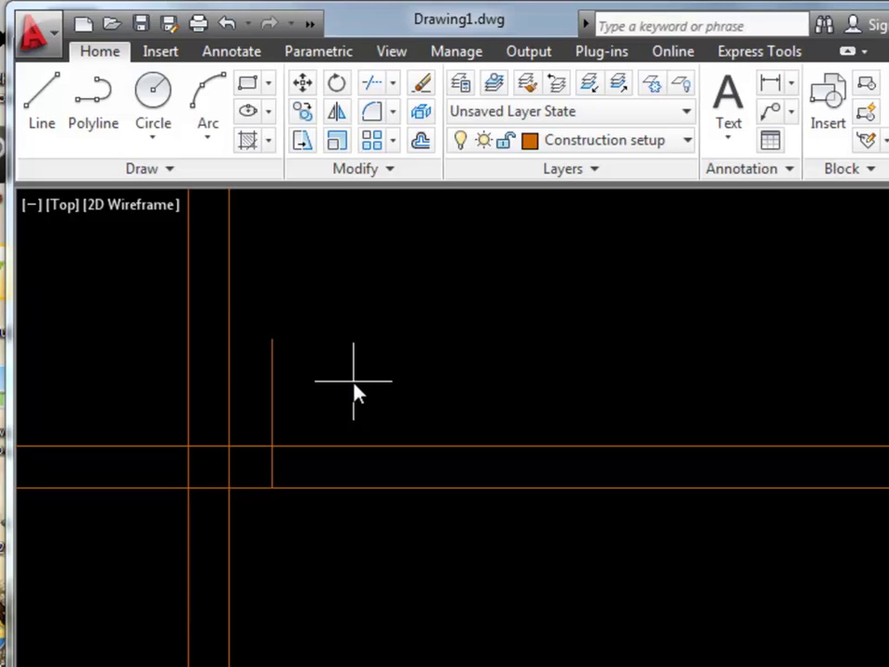
Step: Offset the new short line to the right, and offset that copy a further 615 to the right
{"action": "left_click", "coordinate": [269, 414]}
{"action": "left_click", "coordinate": [339, 399]}
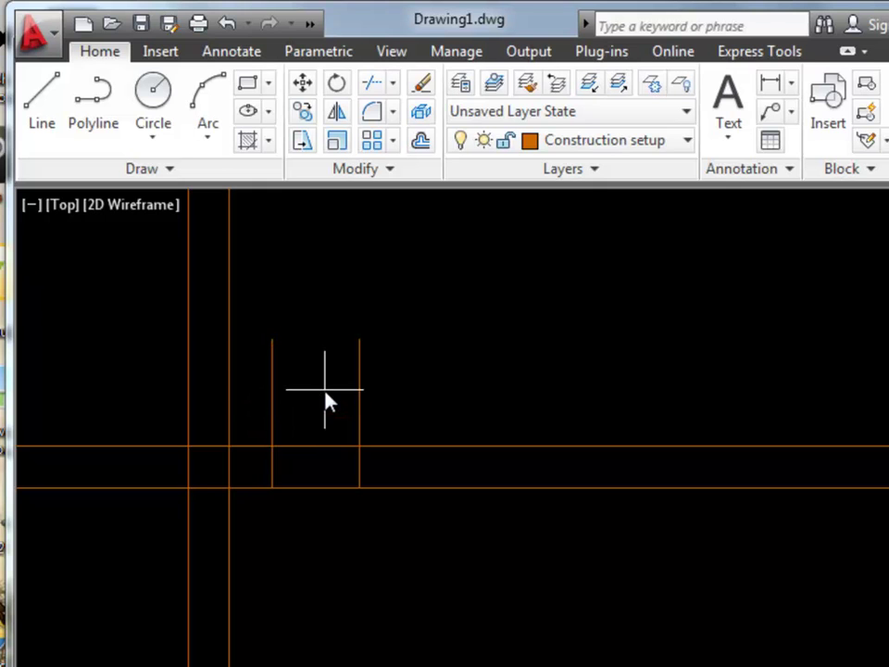
{"action": "left_click", "coordinate": [375, 380]}
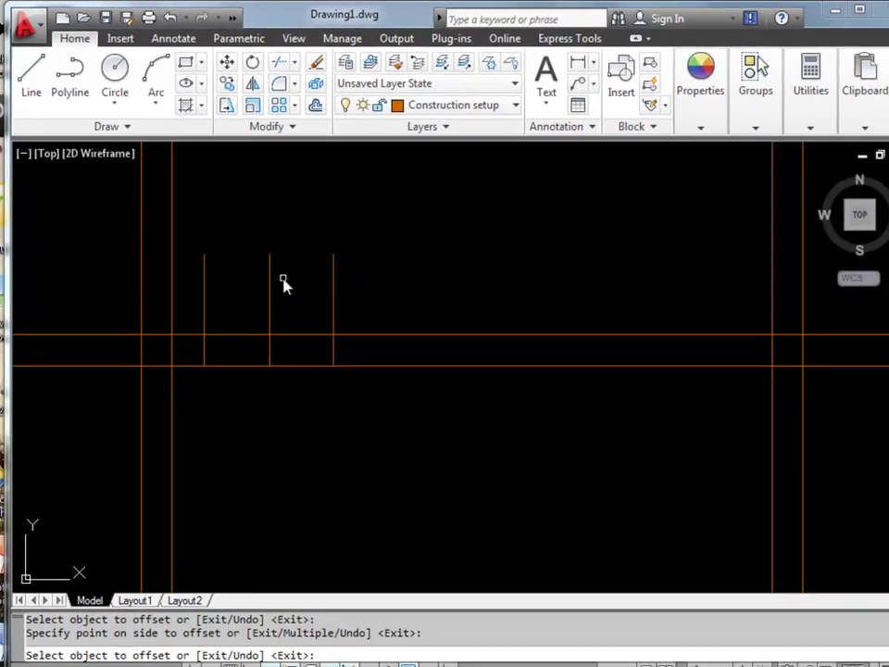
{"action": "key", "text": "Return"}
Step: Offset the rightmost short vertical line to the right by 2700
{"action": "key", "text": "Return"}
{"action": "type", "text": "2"}
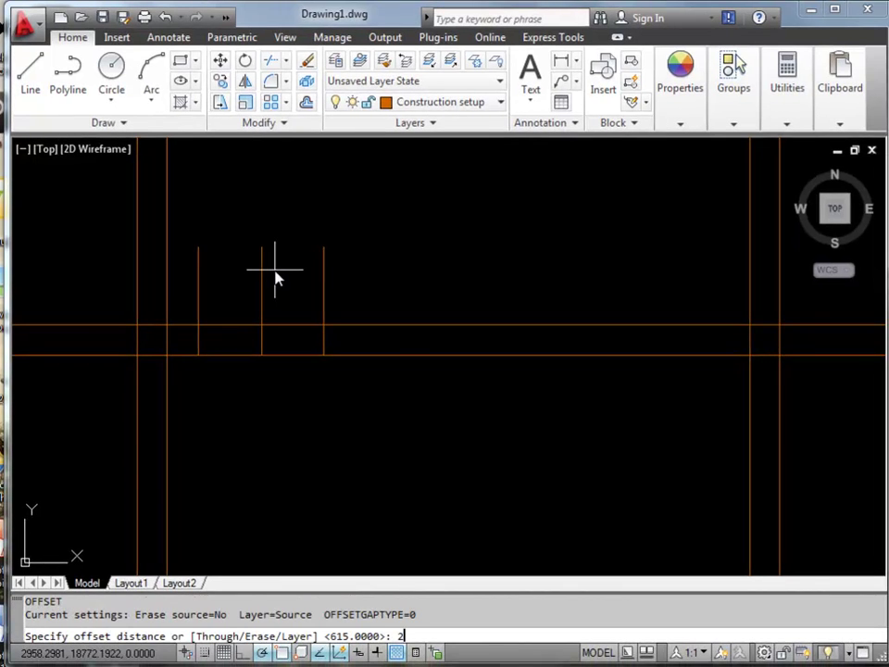
{"action": "type", "text": "640"}
{"action": "key", "text": "Return"}
{"action": "left_click", "coordinate": [323, 278]}
{"action": "left_click", "coordinate": [405, 274]}
{"action": "key", "text": "Return"}
Step: Offset the newest short vertical line to the right by 615
{"action": "key", "text": "Return"}
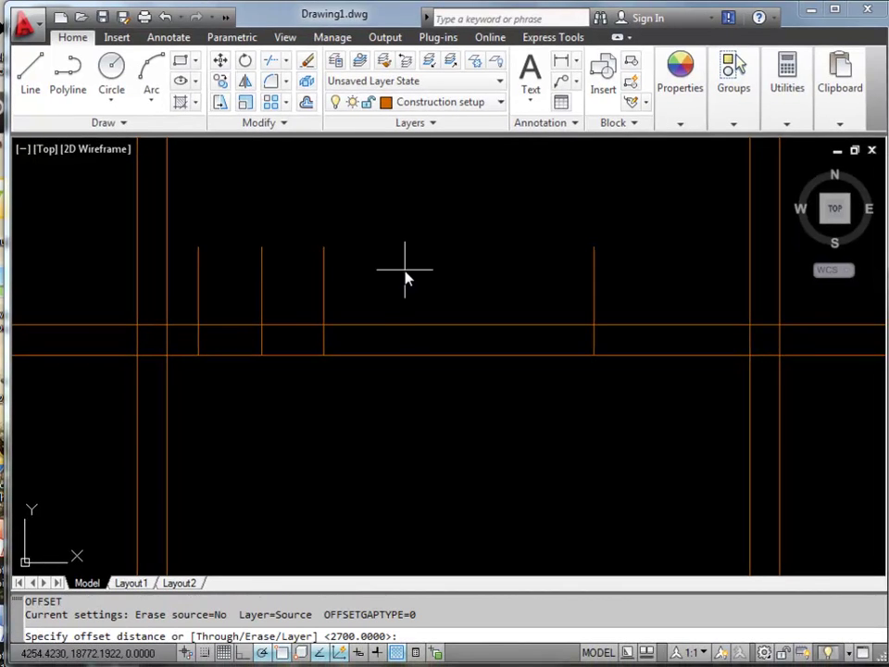
{"action": "type", "text": "615"}
{"action": "key", "text": "Return"}
{"action": "left_click", "coordinate": [592, 293]}
{"action": "left_click", "coordinate": [622, 283]}
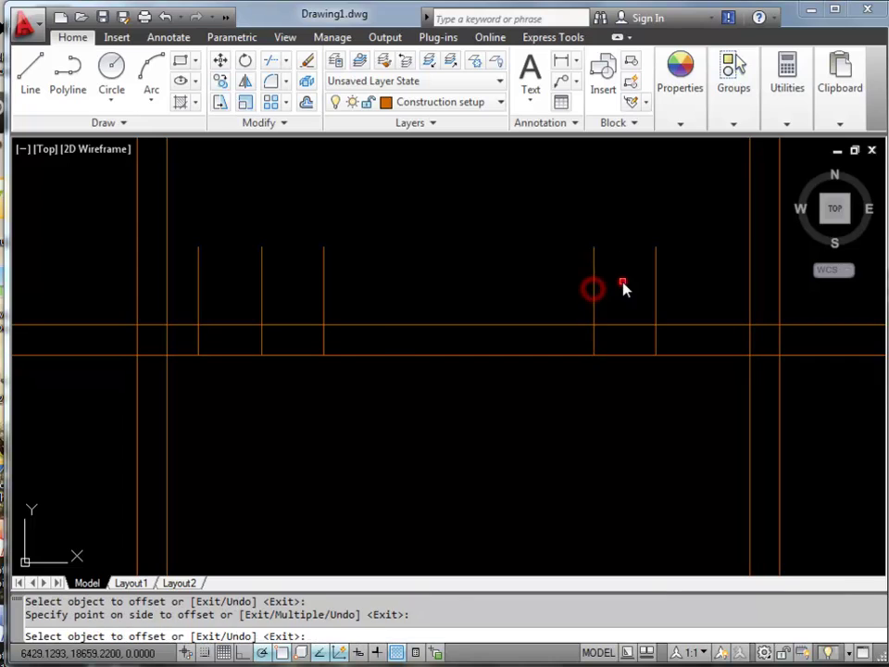
{"action": "key", "text": "Return"}
Step: Offset the rightmost short vertical line to the right by 635 and end the command
{"action": "key", "text": "Return"}
{"action": "type", "text": "635"}
{"action": "key", "text": "Return"}
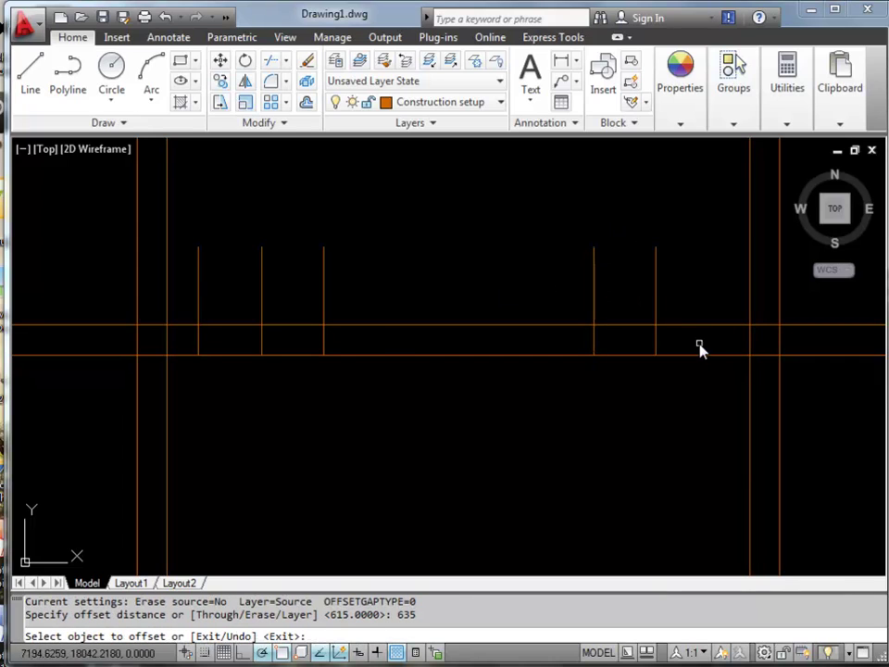
{"action": "left_click", "coordinate": [657, 319]}
{"action": "left_click", "coordinate": [680, 308]}
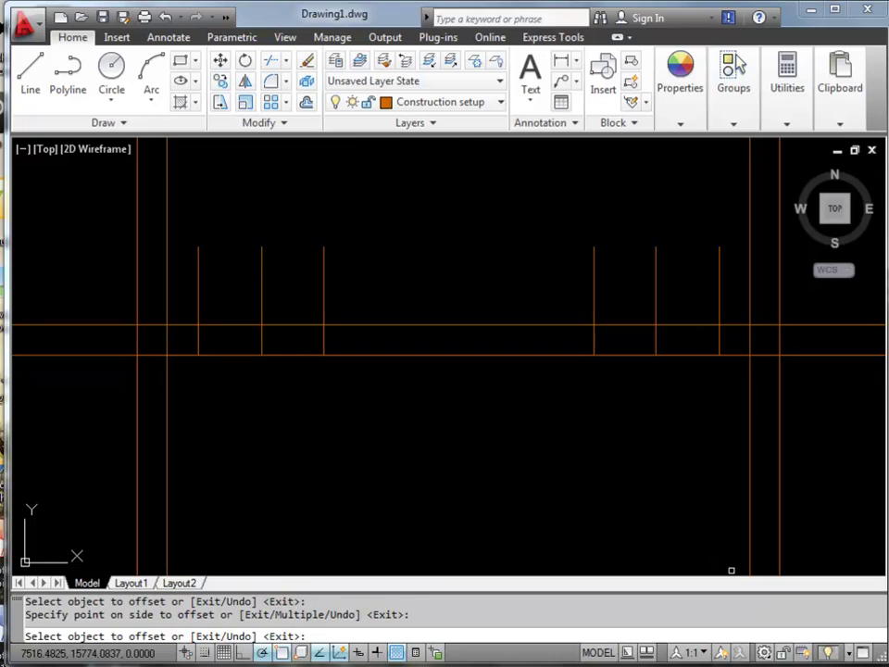
{"action": "key", "text": "Return"}
Step: Draw a horizontal line about 6313 long from the middle pair of short lines on the left wall past the right wall, and erase it
{"action": "scroll", "coordinate": [403, 366], "scroll_direction": "down", "scroll_amount": 5}
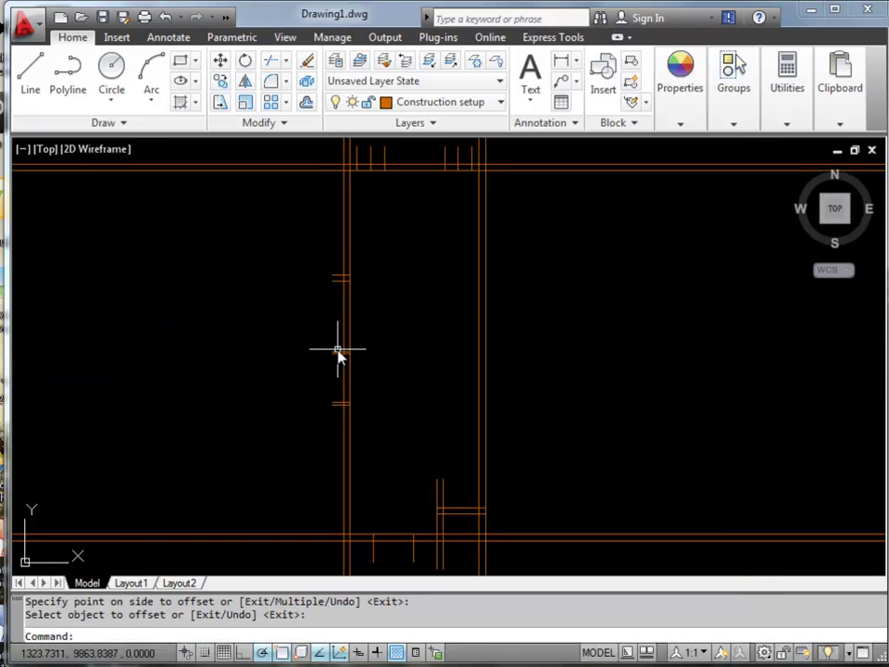
{"action": "scroll", "coordinate": [343, 363], "scroll_direction": "up", "scroll_amount": 3}
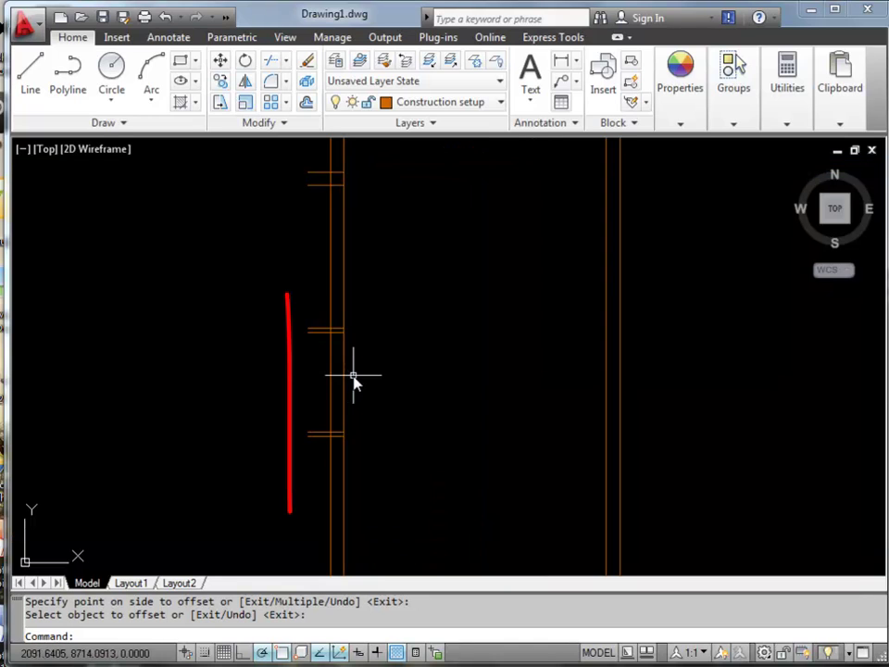
{"action": "scroll", "coordinate": [353, 378], "scroll_direction": "up", "scroll_amount": 2}
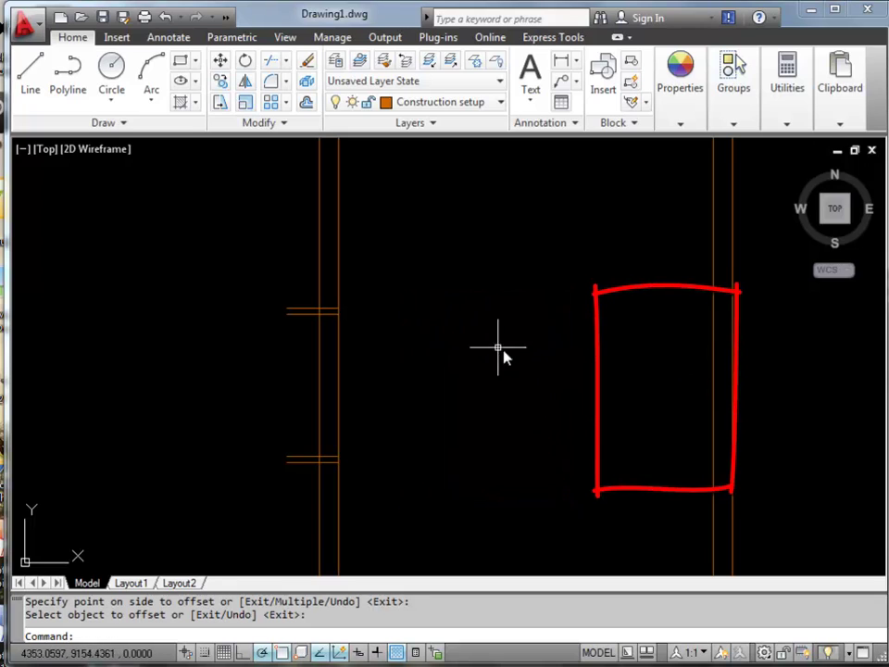
{"action": "left_click", "coordinate": [30, 74]}
{"action": "left_click", "coordinate": [336, 309]}
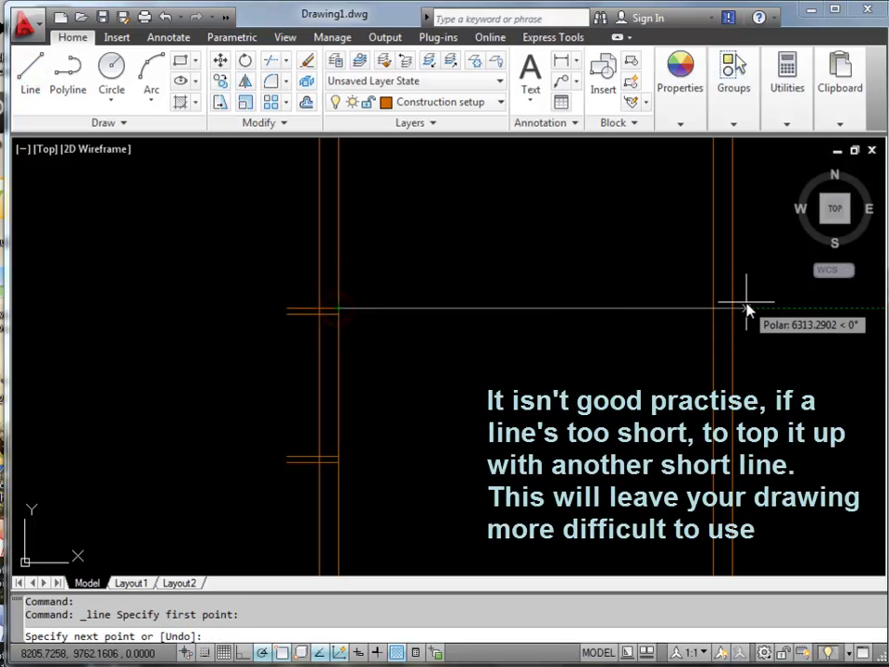
{"action": "left_click", "coordinate": [747, 305]}
{"action": "key", "text": "Return"}
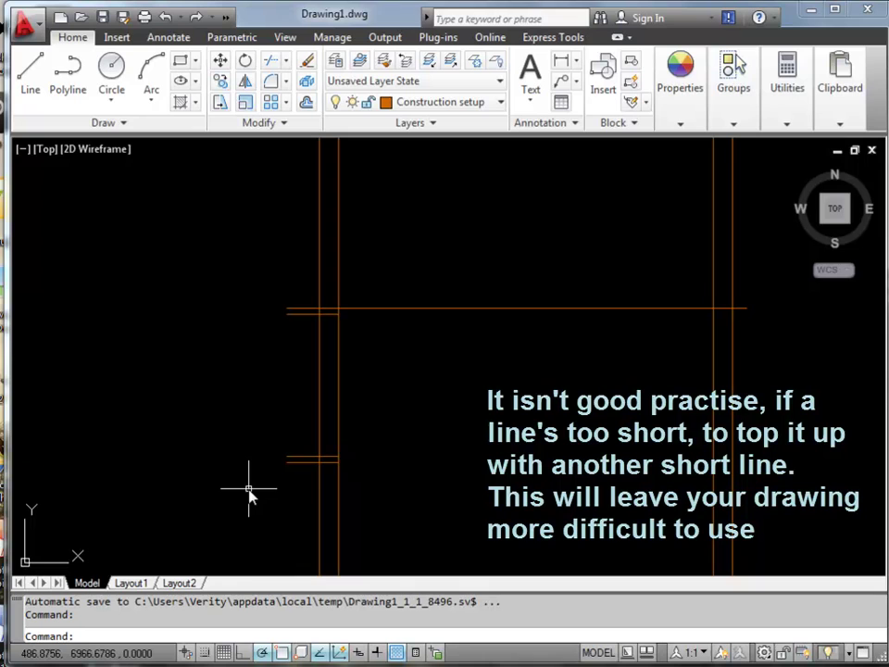
{"action": "left_click", "coordinate": [403, 309]}
{"action": "key", "text": "Delete"}
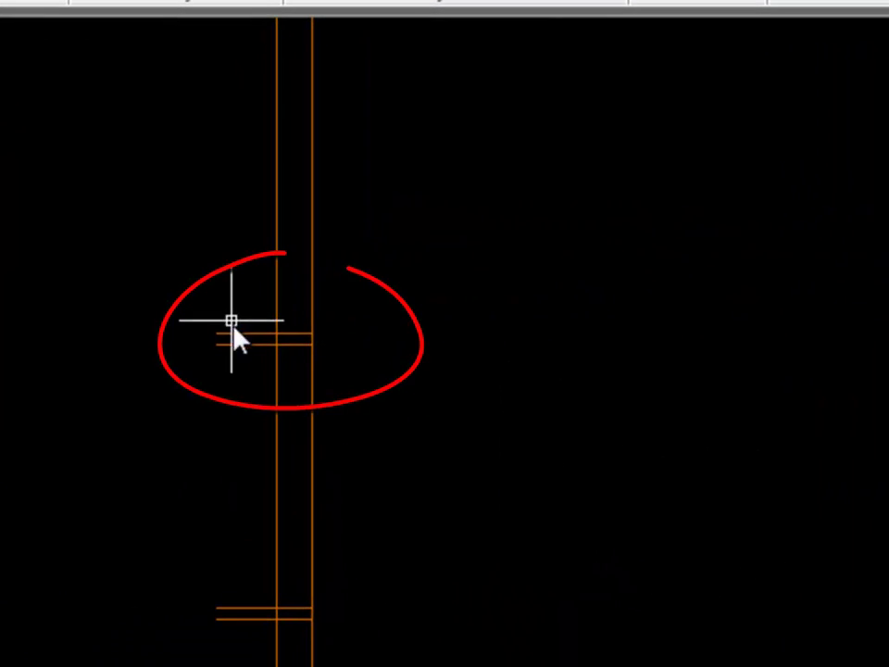
Step: Stretch the inner ends of the upper pair of short horizontal lines on the left wall horizontally past the right wall
{"action": "left_click", "coordinate": [243, 332]}
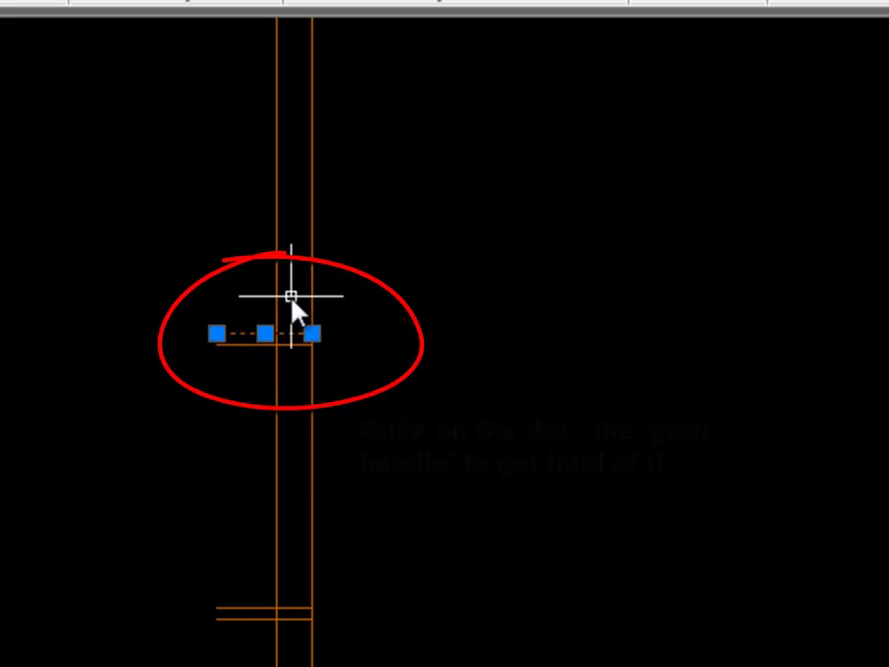
{"action": "left_click", "coordinate": [311, 333]}
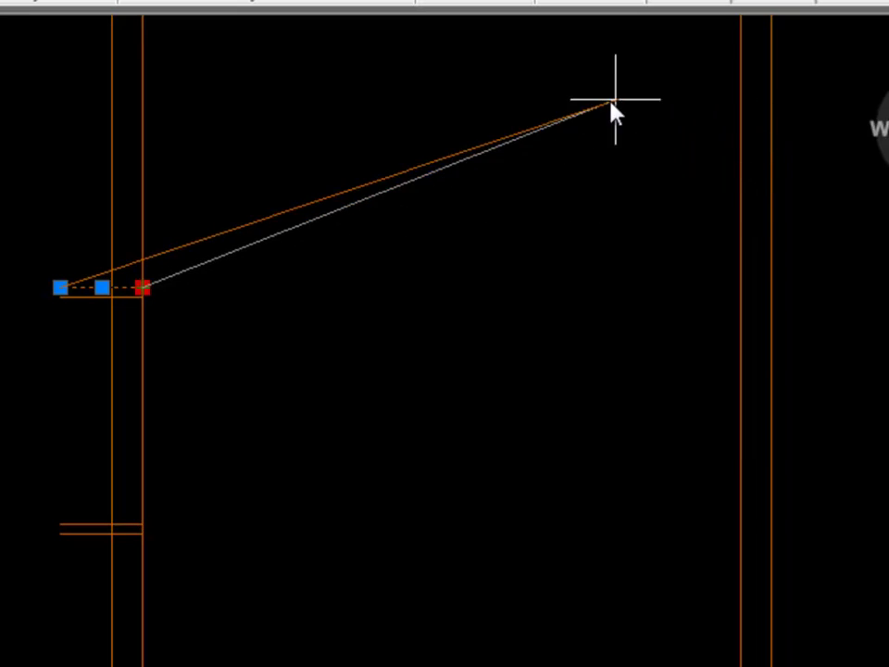
{"action": "left_click", "coordinate": [837, 288]}
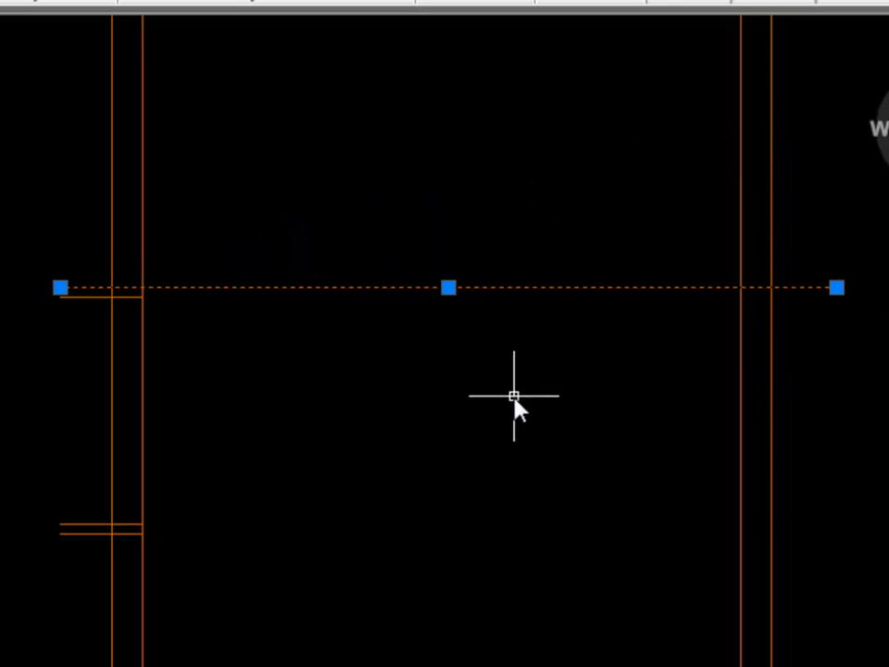
{"action": "left_click", "coordinate": [102, 301]}
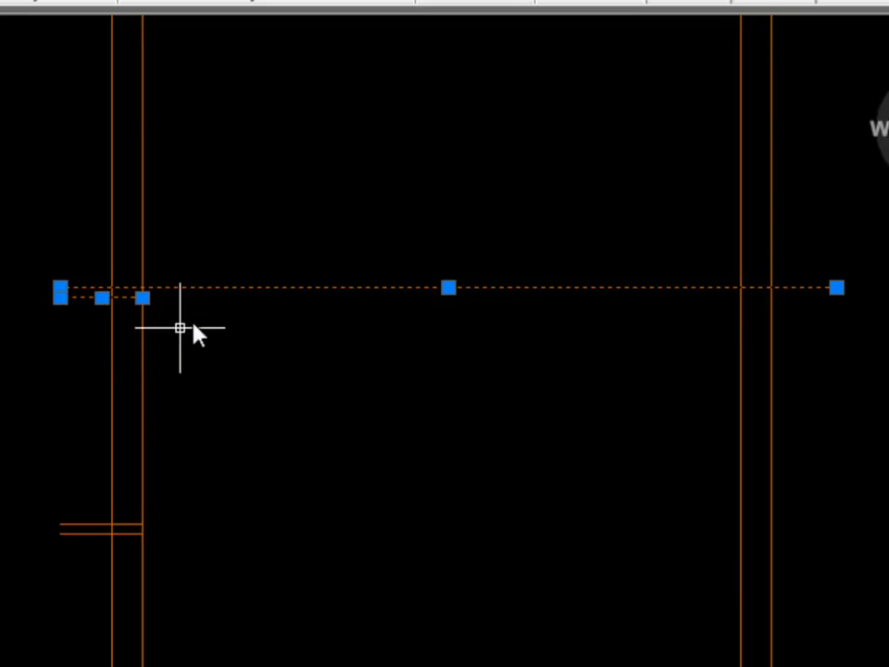
{"action": "left_click", "coordinate": [142, 297]}
{"action": "left_click", "coordinate": [831, 297]}
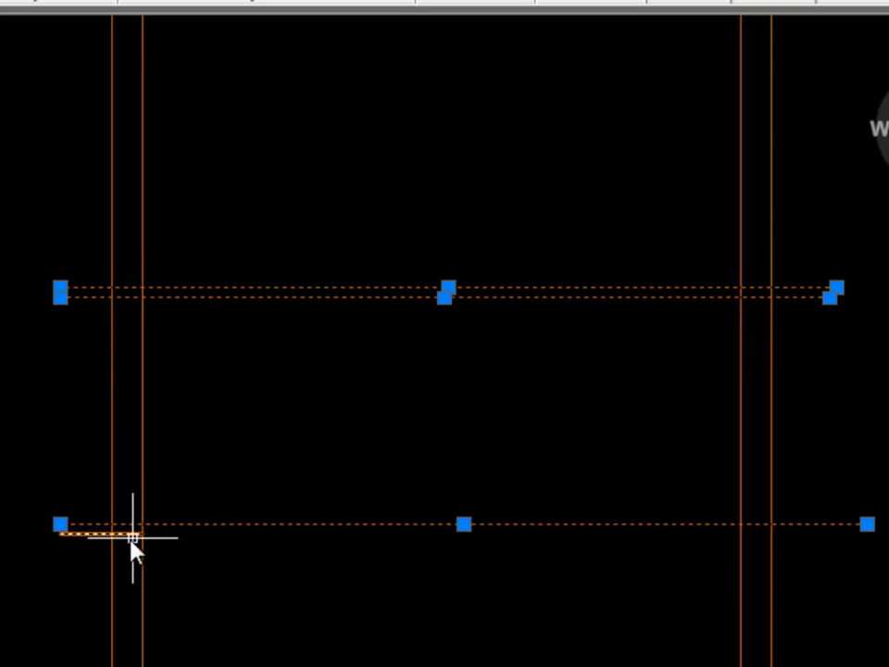
Step: Stretch the lower pair of short horizontal lines on the left wall horizontally past the right wall and clear the selection
{"action": "left_click", "coordinate": [125, 535]}
{"action": "left_click", "coordinate": [142, 534]}
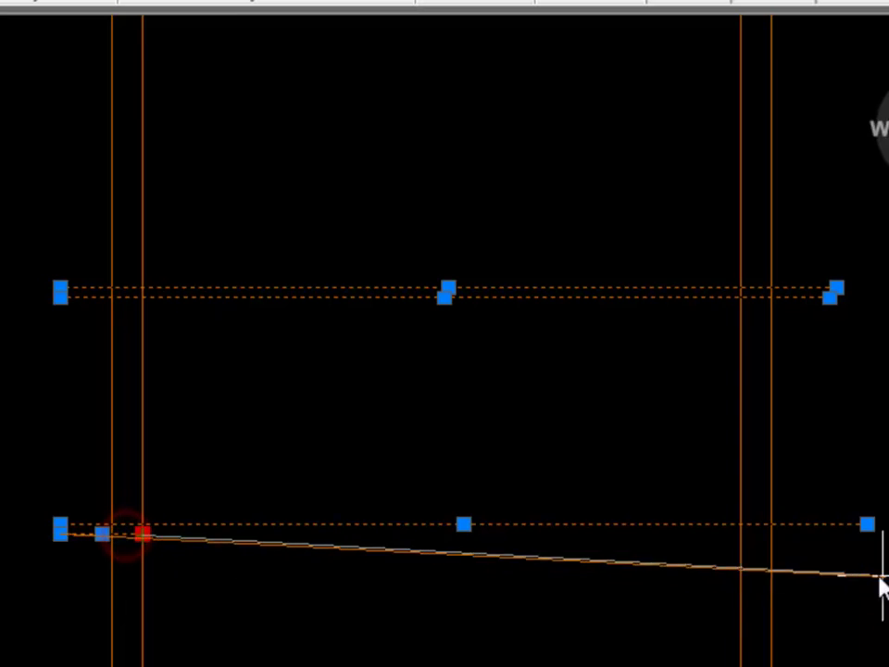
{"action": "left_click", "coordinate": [841, 534]}
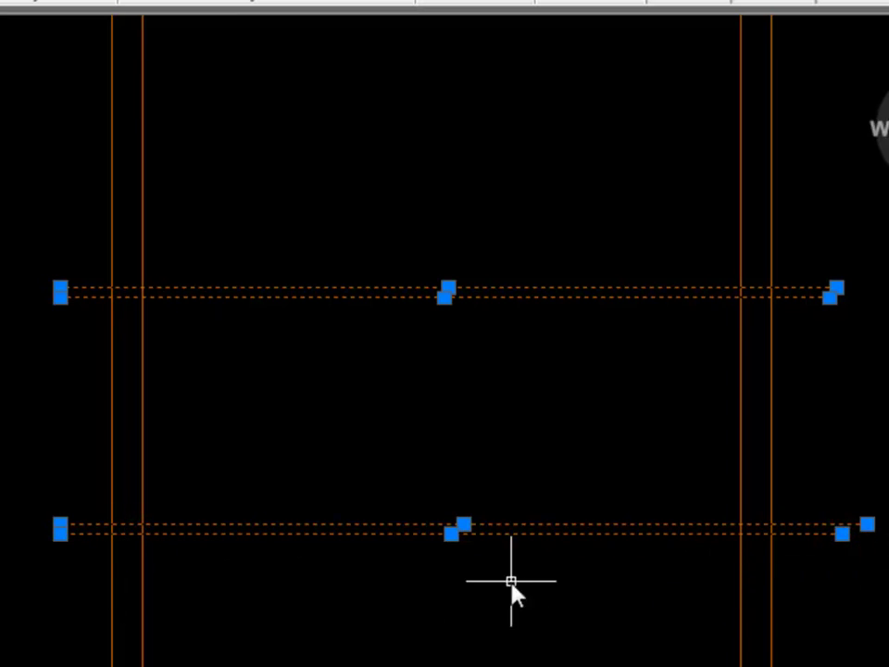
{"action": "middle_click_drag", "start_coordinate": [465, 597], "coordinate": [451, 541]}
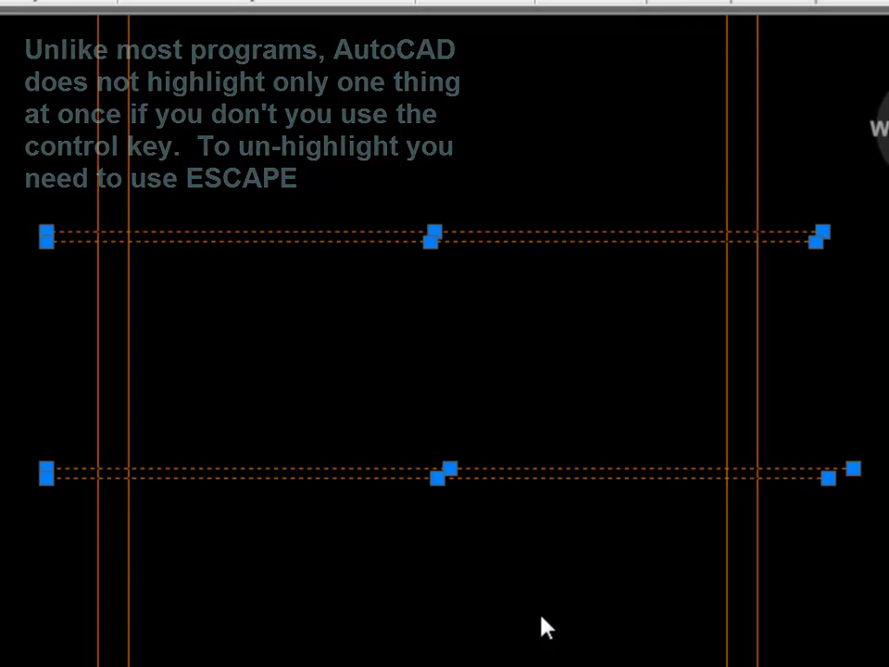
{"action": "key", "text": "Escape"}
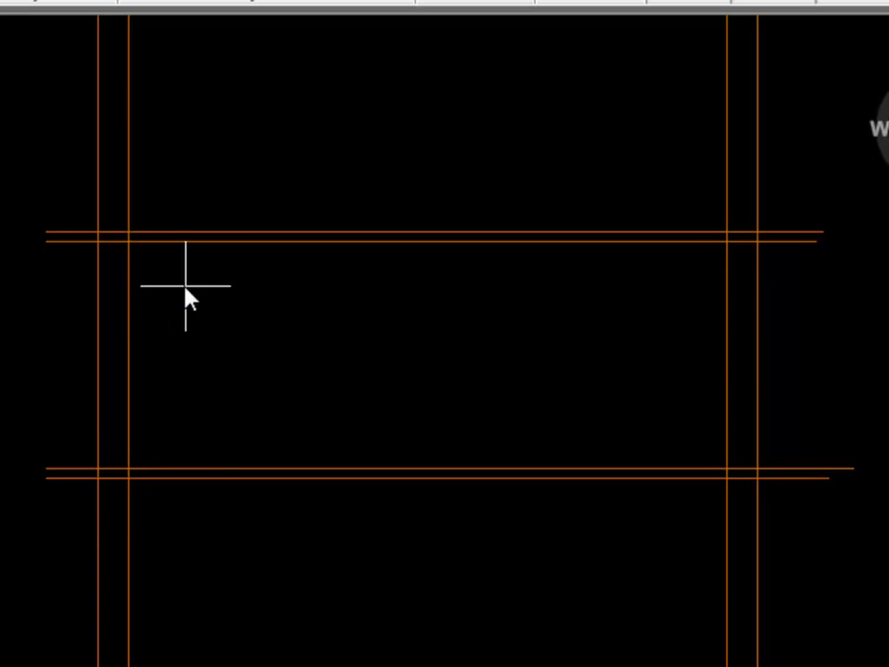
Step: Draw a vertical line on the left wall's inner face between the two horizontal pairs, and a horizontal line from its midpoint out past the wall
{"action": "left_click", "coordinate": [129, 241]}
{"action": "left_click", "coordinate": [128, 471]}
{"action": "key", "text": "Return"}
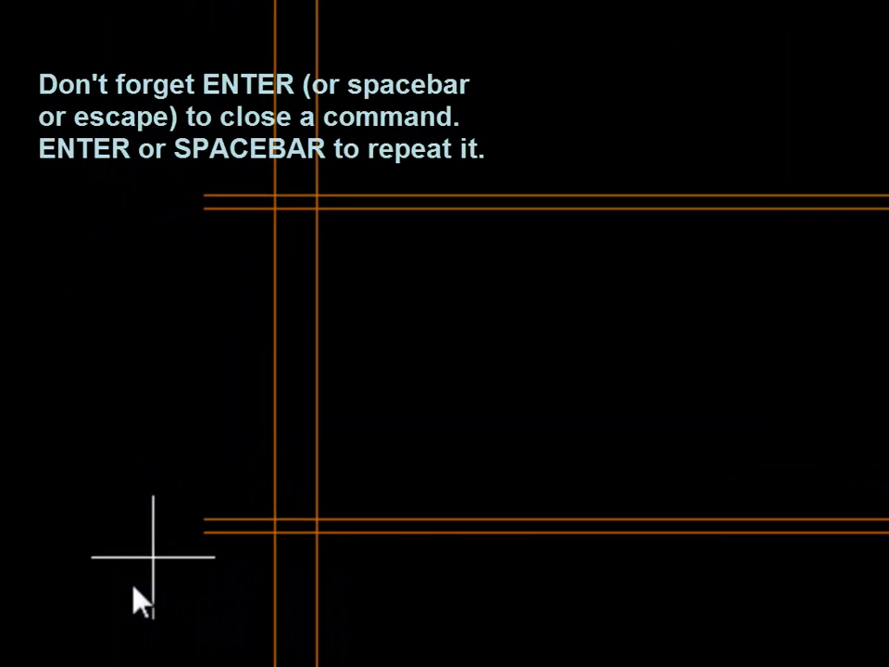
{"action": "left_click", "coordinate": [317, 364]}
{"action": "left_click", "coordinate": [163, 364]}
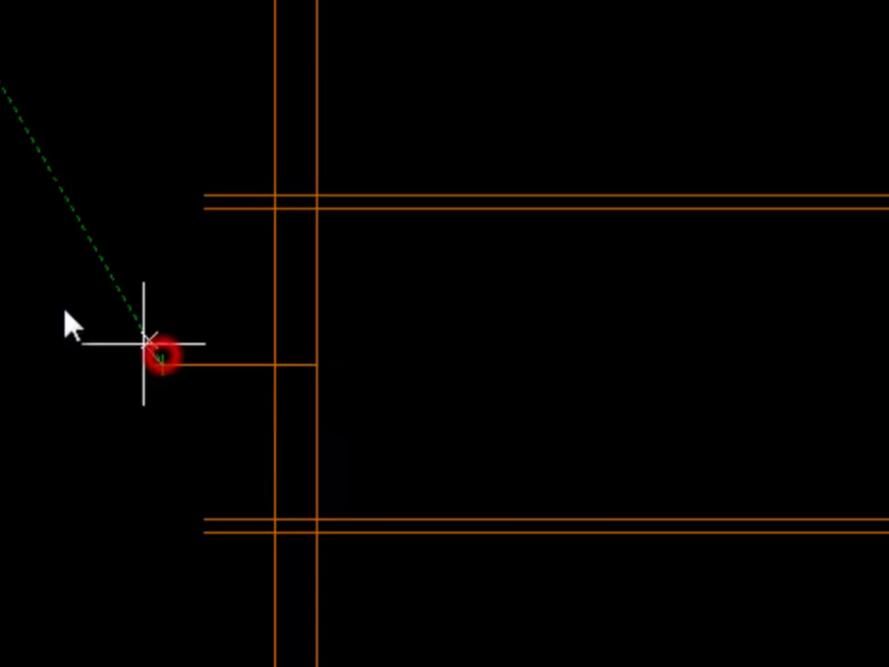
{"action": "key", "text": "Escape"}
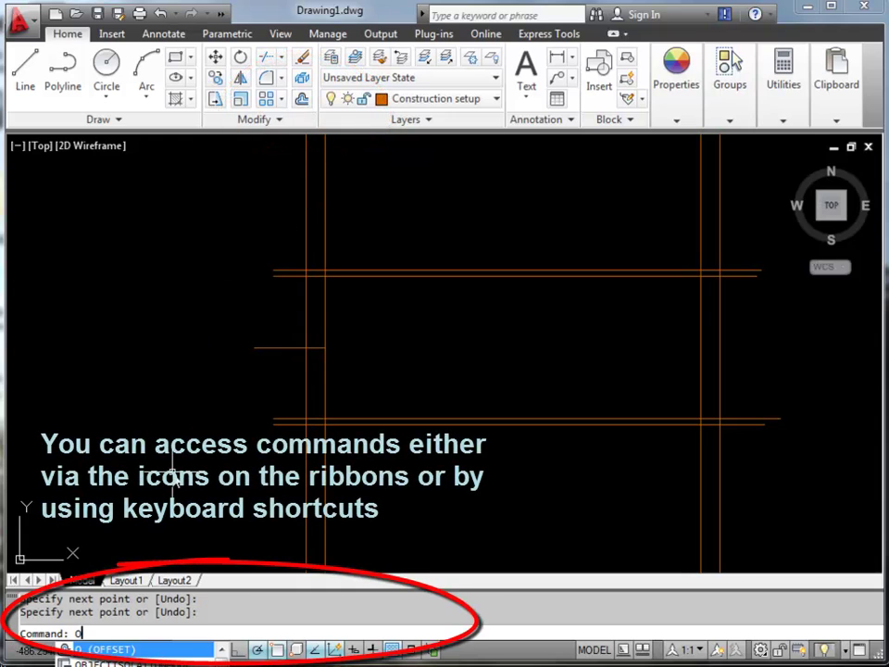
Step: Offset the horizontal midpoint line by 455 both below and above, and end the command
{"action": "key", "text": "Return"}
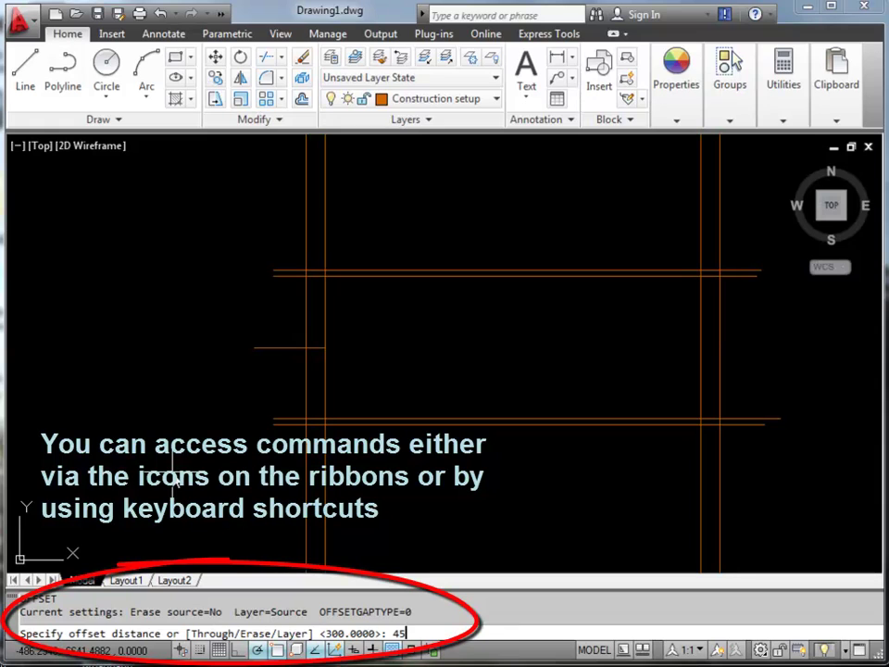
{"action": "key", "text": "Return"}
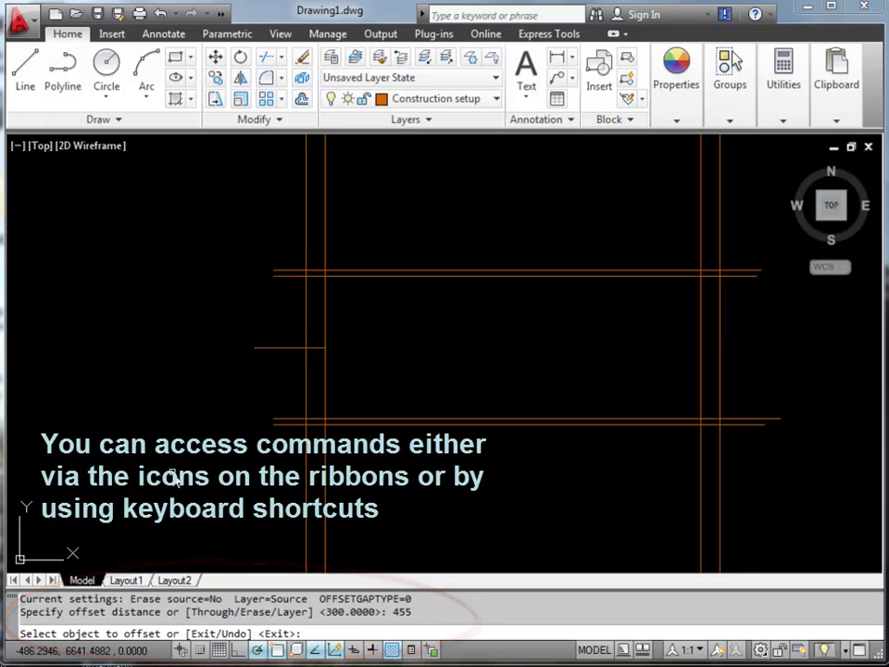
{"action": "left_click", "coordinate": [286, 349]}
{"action": "left_click", "coordinate": [283, 361]}
{"action": "left_click", "coordinate": [279, 348]}
{"action": "left_click", "coordinate": [287, 333]}
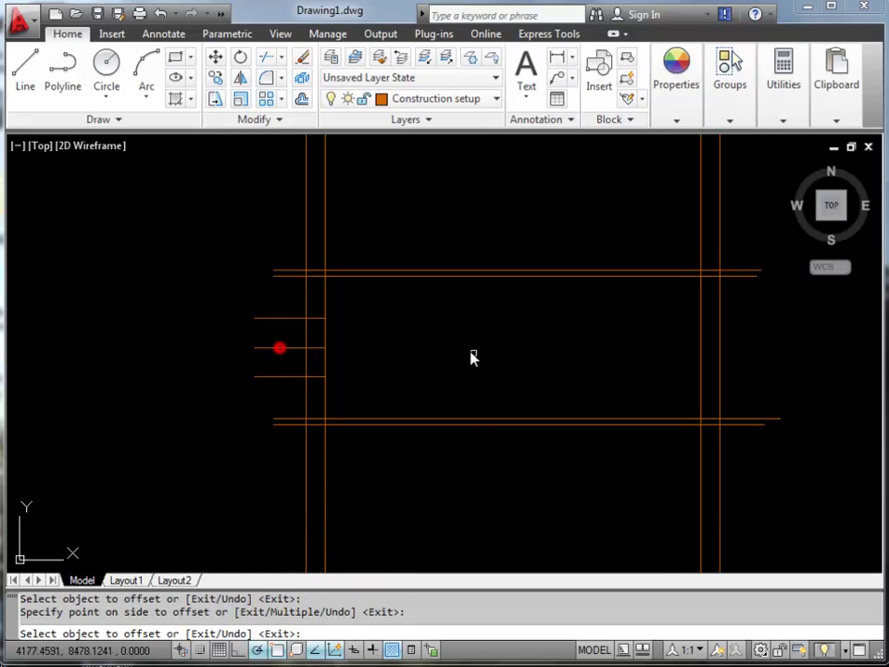
{"action": "key", "text": "Return"}
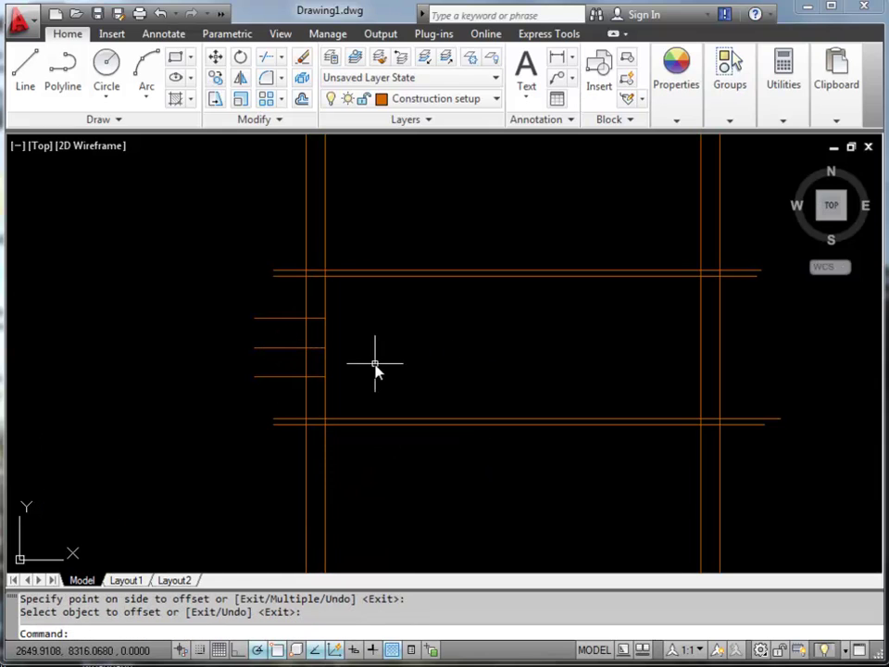
Step: Erase the horizontal midpoint line and the vertical helper line on the left wall's inner face
{"action": "left_click", "coordinate": [282, 351]}
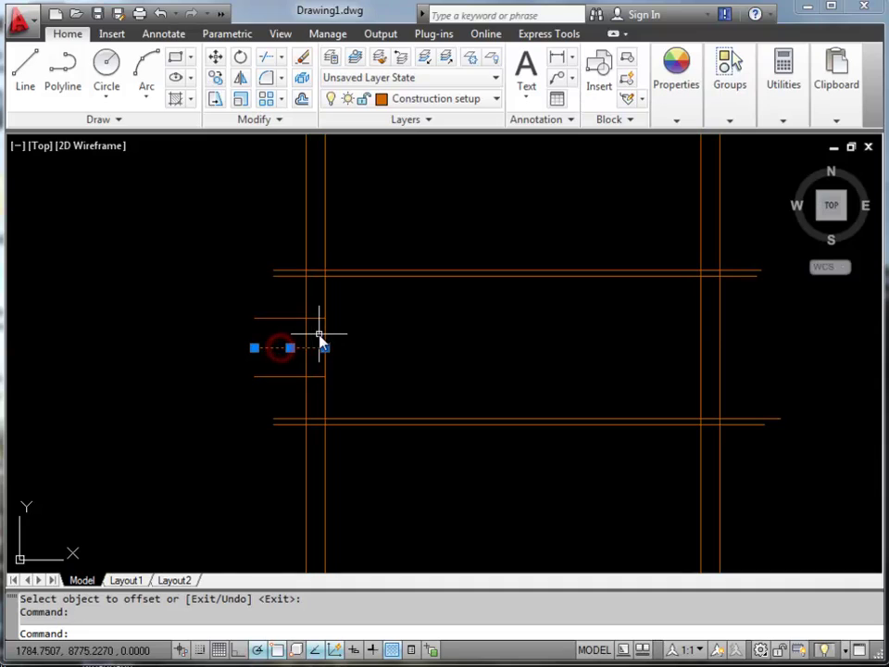
{"action": "left_click", "coordinate": [325, 338]}
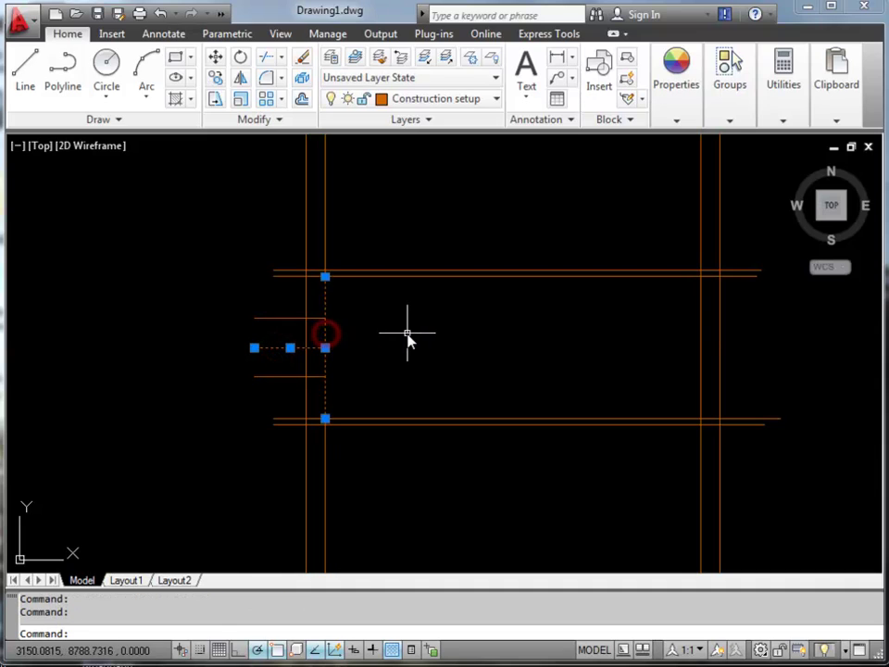
{"action": "key", "text": "Delete"}
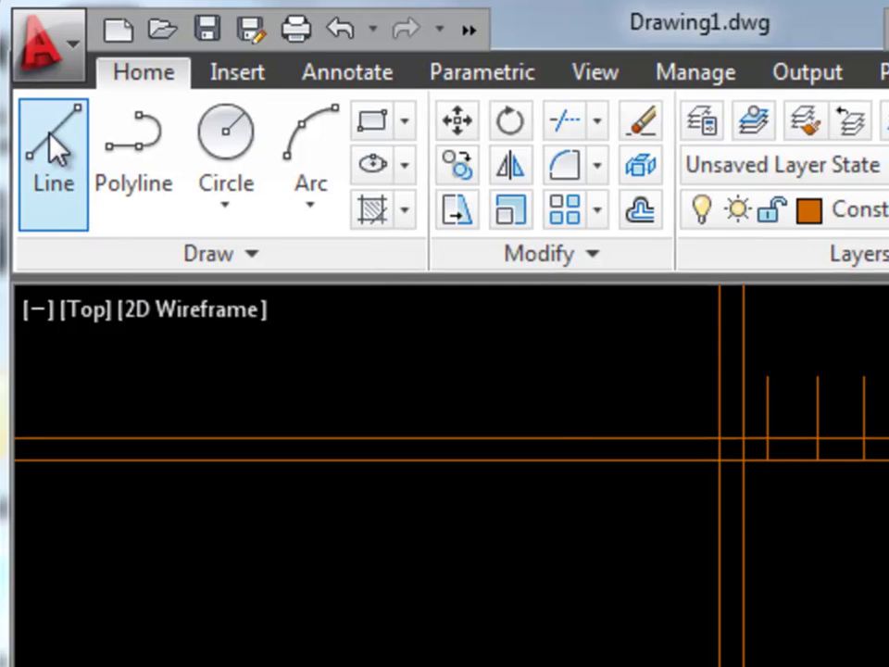
Step: Start a polyline on the left wall's inner face at the lower partition's upper line, up to the upper partition's lower line and 300 right
{"action": "left_click", "coordinate": [134, 153]}
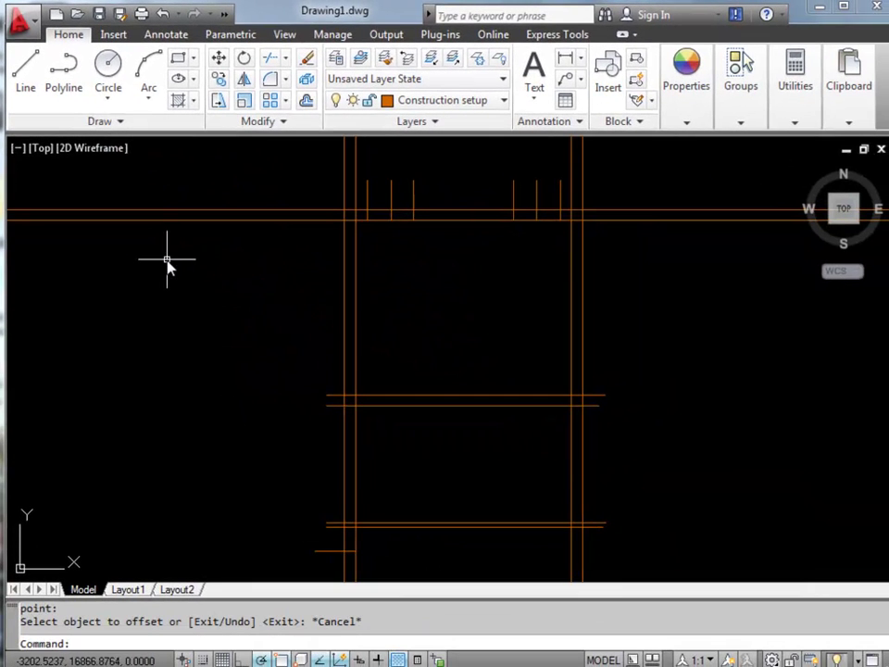
{"action": "left_click", "coordinate": [65, 74]}
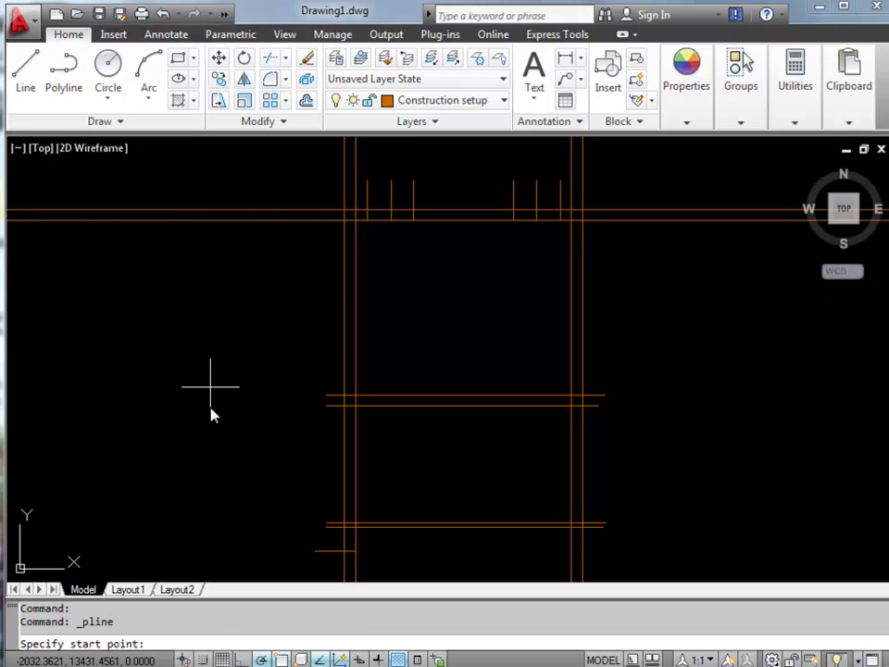
{"action": "left_click", "coordinate": [355, 524]}
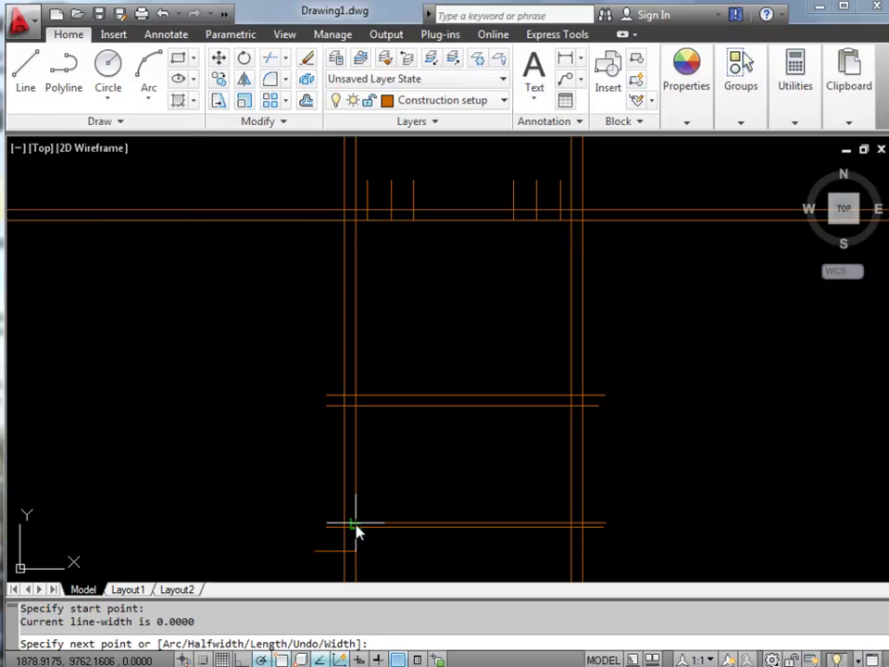
{"action": "left_click", "coordinate": [356, 405]}
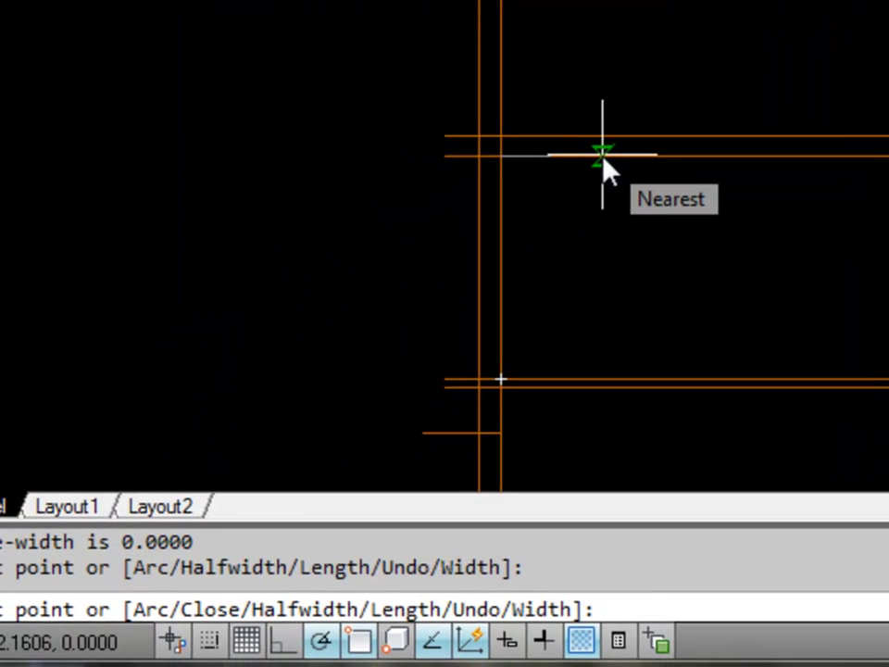
{"action": "type", "text": "300"}
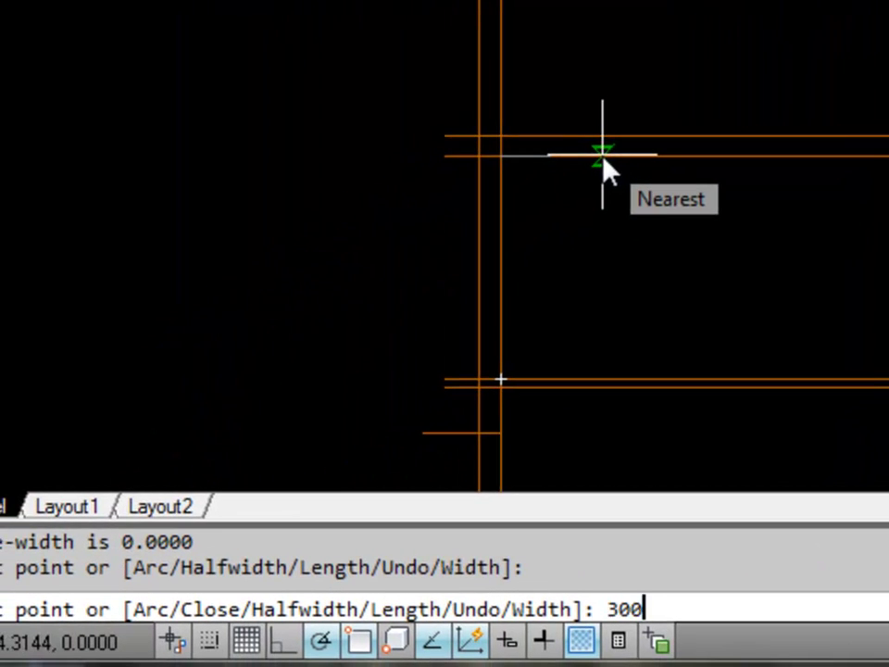
{"action": "key", "text": "Return"}
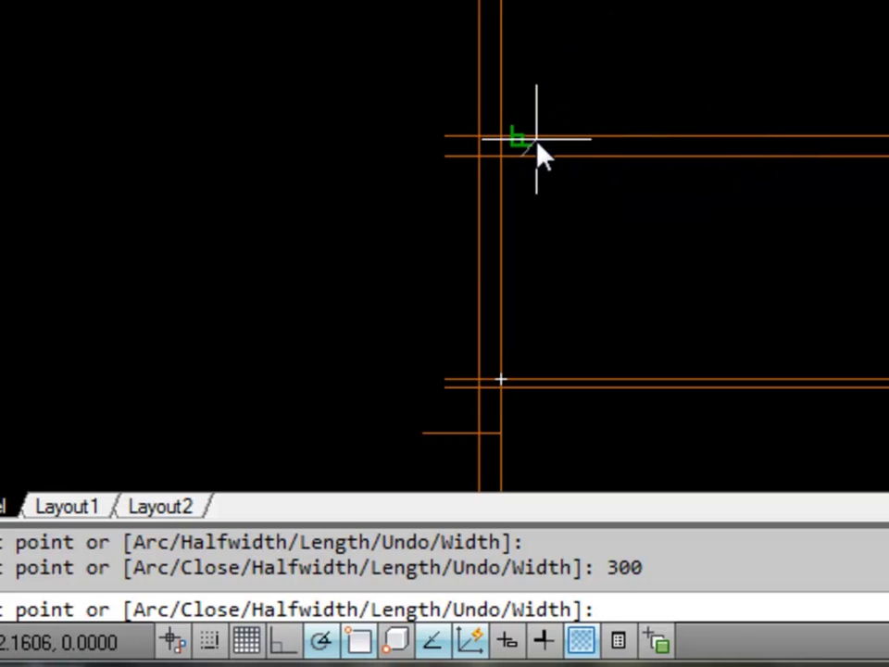
Step: Continue the polyline up across the upper partition's thickness and back to the left wall's inner face
{"action": "scroll", "coordinate": [537, 140], "scroll_direction": "up", "scroll_amount": 8}
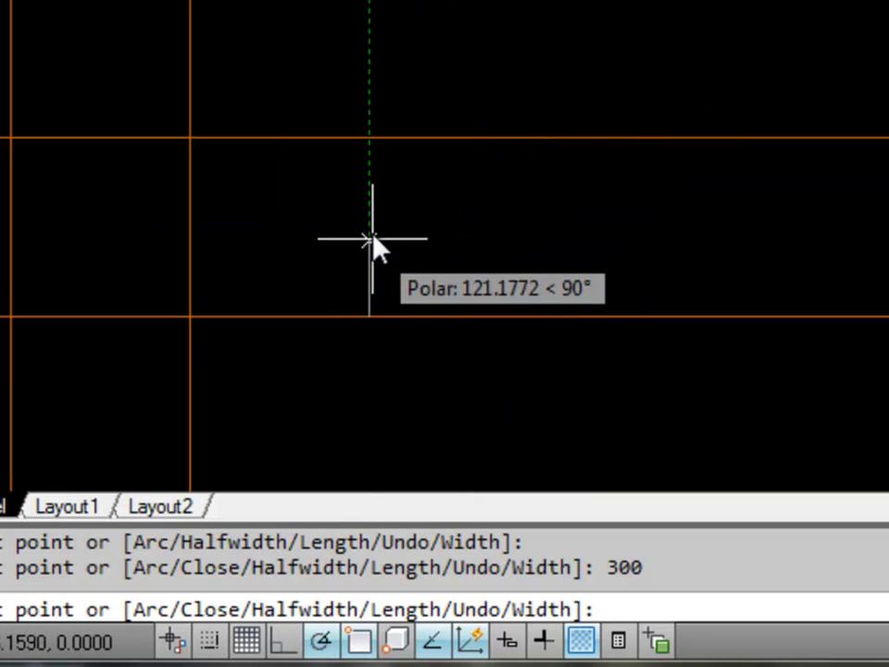
{"action": "left_click", "coordinate": [374, 145]}
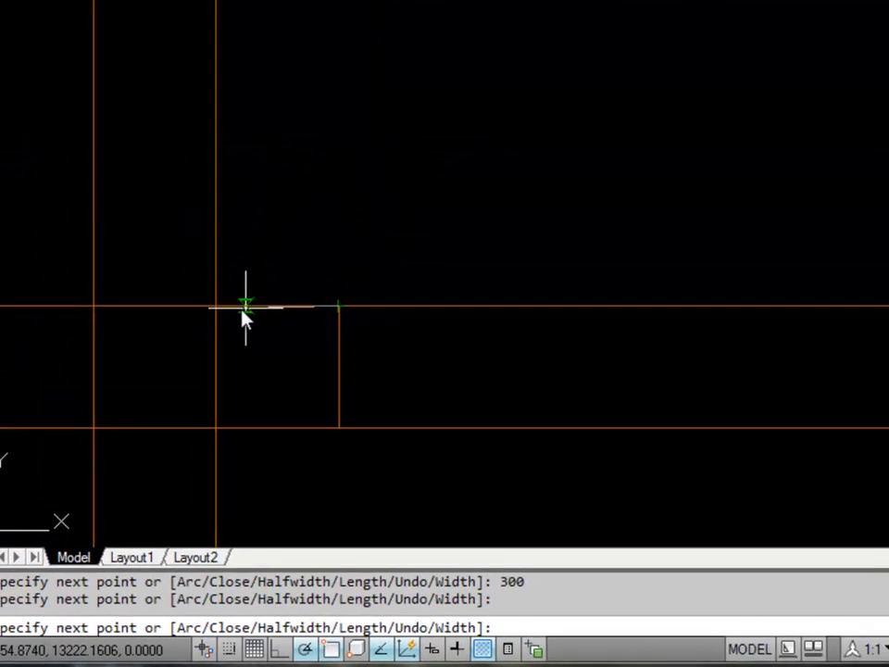
{"action": "left_click", "coordinate": [214, 296]}
Step: Continue the polyline up to the top wall's inner corner, right to the first opening line, across the wall and back to the outer corner
{"action": "scroll", "coordinate": [305, 252], "scroll_direction": "down", "scroll_amount": 5}
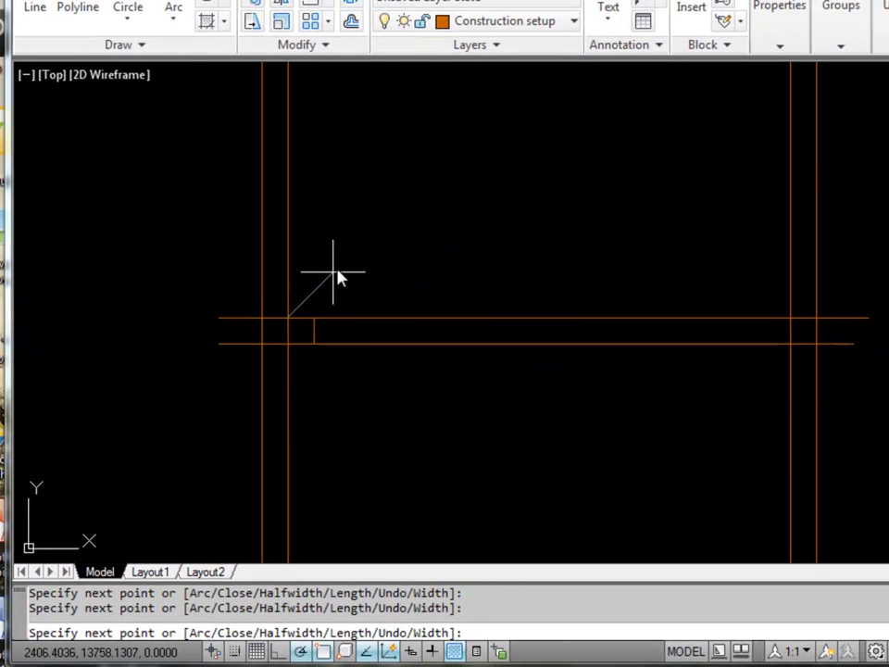
{"action": "mouse_move", "coordinate": [338, 275]}
{"action": "middle_mouse_down"}
{"action": "mouse_move", "coordinate": [355, 293]}
{"action": "mouse_move", "coordinate": [367, 541]}
{"action": "middle_mouse_up"}
{"action": "left_click", "coordinate": [304, 223]}
{"action": "left_click", "coordinate": [333, 224]}
{"action": "left_click", "coordinate": [331, 199]}
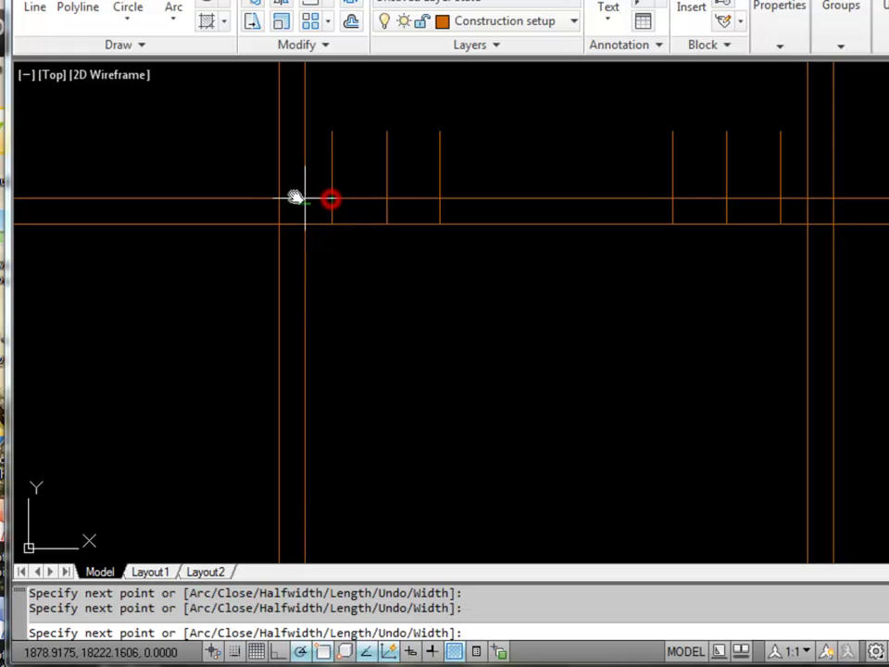
{"action": "left_click", "coordinate": [276, 195]}
Step: Continue the polyline down the outer face to the first opening below the lower partition, across the wall and up to the partition's underside, and finish it
{"action": "scroll", "coordinate": [284, 288], "scroll_direction": "down", "scroll_amount": 4}
{"action": "mouse_move", "coordinate": [279, 363]}
{"action": "middle_mouse_down"}
{"action": "mouse_move", "coordinate": [297, 381]}
{"action": "mouse_move", "coordinate": [317, 203]}
{"action": "middle_mouse_up"}
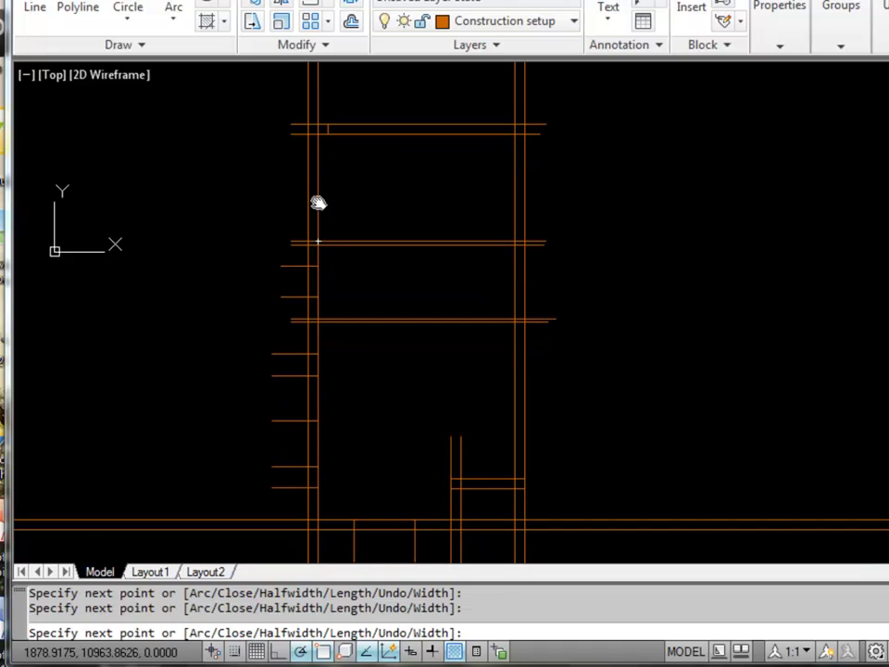
{"action": "left_click", "coordinate": [318, 266]}
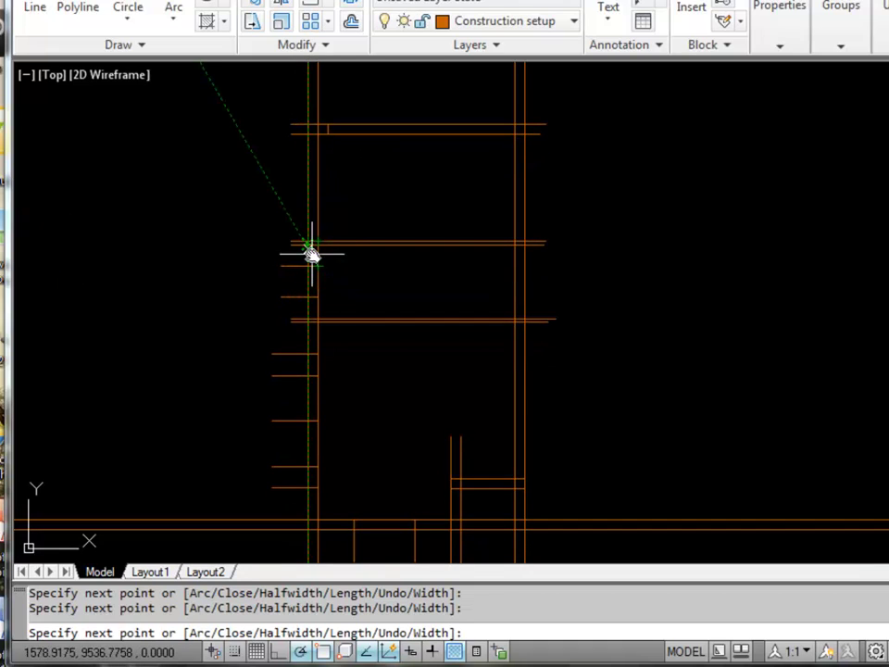
{"action": "scroll", "coordinate": [311, 248], "scroll_direction": "up", "scroll_amount": 5}
{"action": "scroll", "coordinate": [311, 248], "scroll_direction": "up", "scroll_amount": 2}
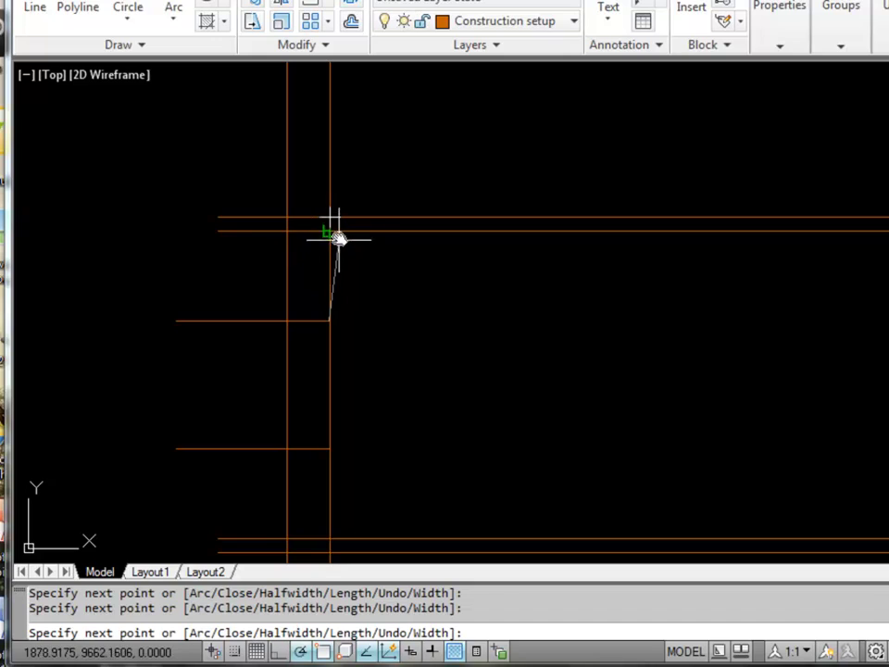
{"action": "left_click", "coordinate": [331, 234]}
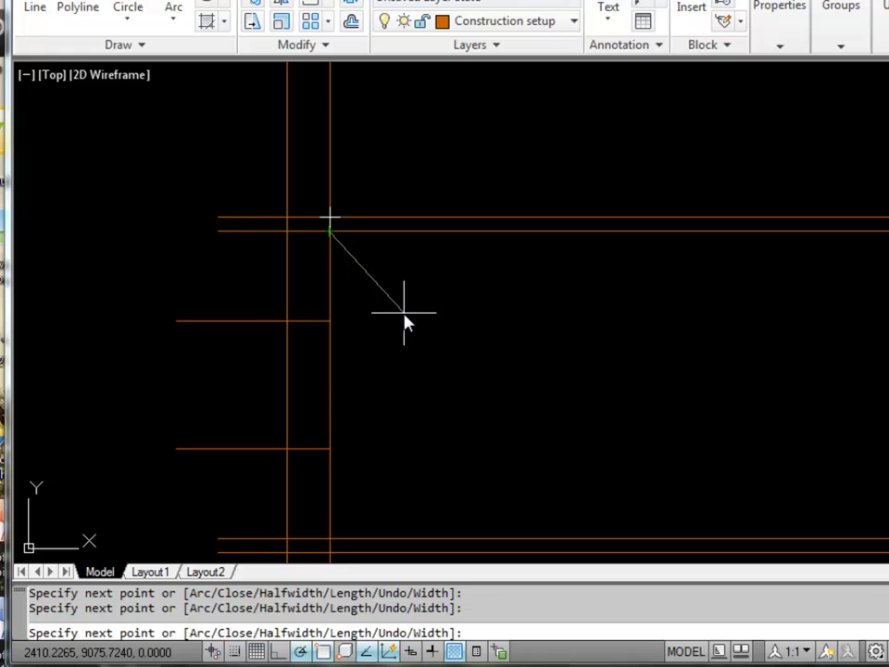
{"action": "key", "text": "Return"}
{"action": "scroll", "coordinate": [405, 320], "scroll_direction": "down", "scroll_amount": 3}
{"action": "middle_click_drag", "start_coordinate": [404, 311], "coordinate": [406, 404]}
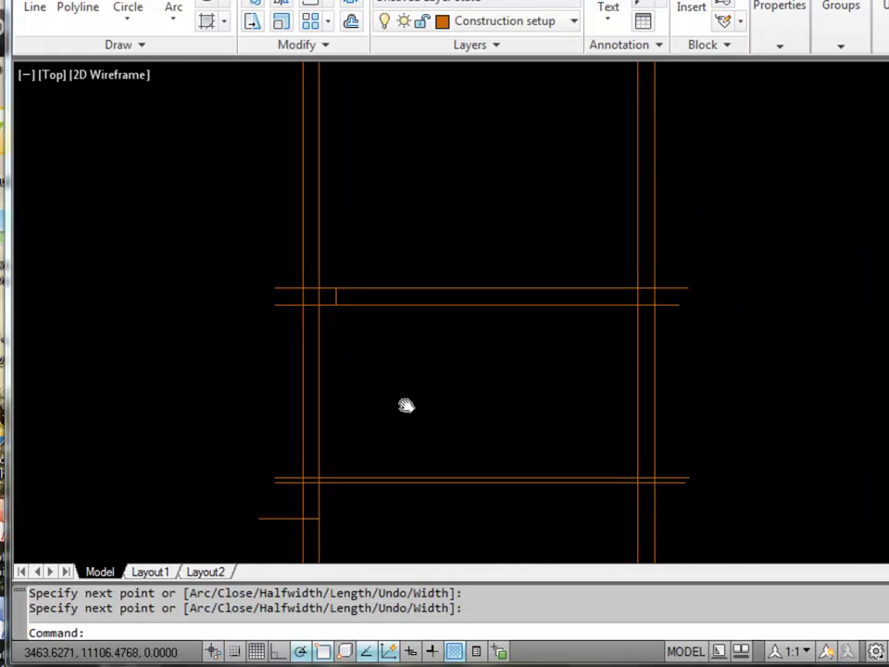
{"action": "scroll", "coordinate": [400, 391], "scroll_direction": "down", "scroll_amount": 2}
{"action": "scroll", "coordinate": [370, 387], "scroll_direction": "up", "scroll_amount": 2}
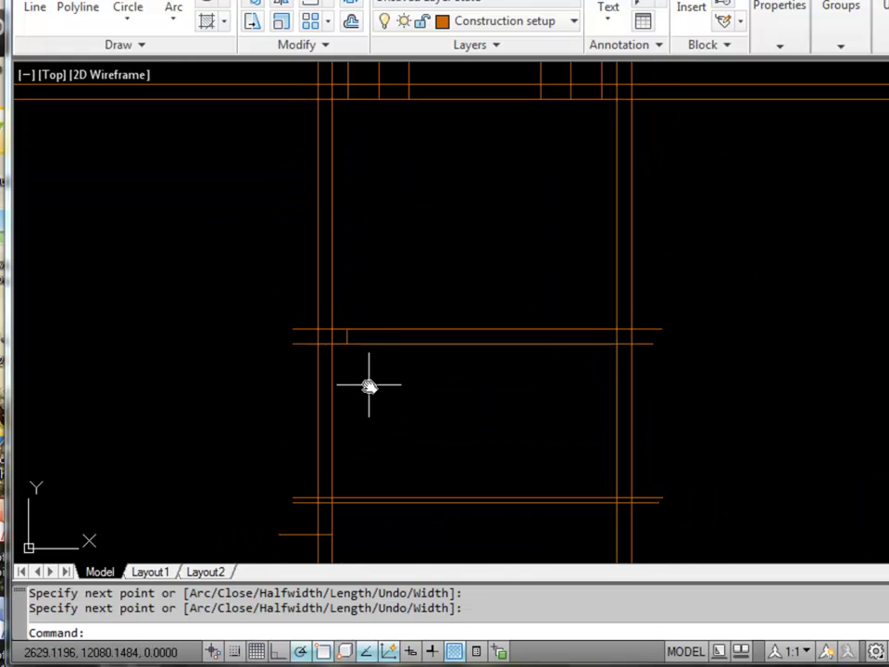
Step: Move the left wall's polyline to the Des Walls layer, deselect it, and make that object's layer current
{"action": "left_click", "coordinate": [332, 455]}
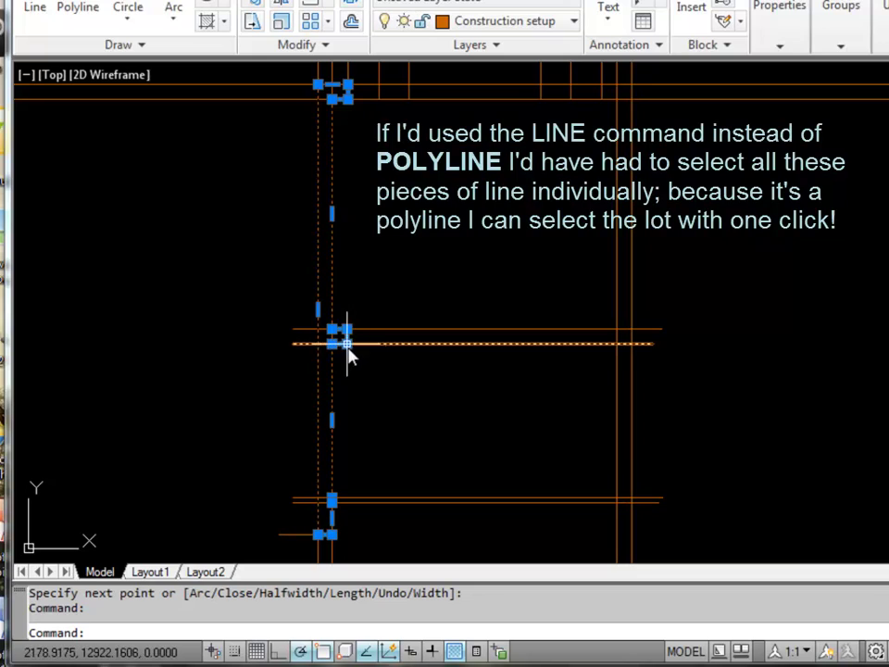
{"action": "mouse_move", "coordinate": [318, 310]}
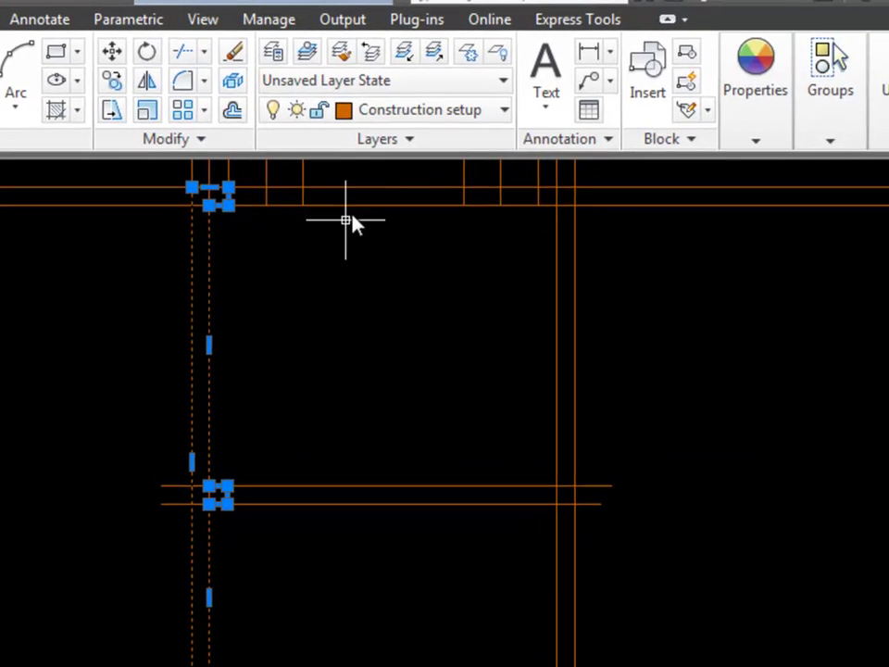
{"action": "left_click", "coordinate": [508, 112]}
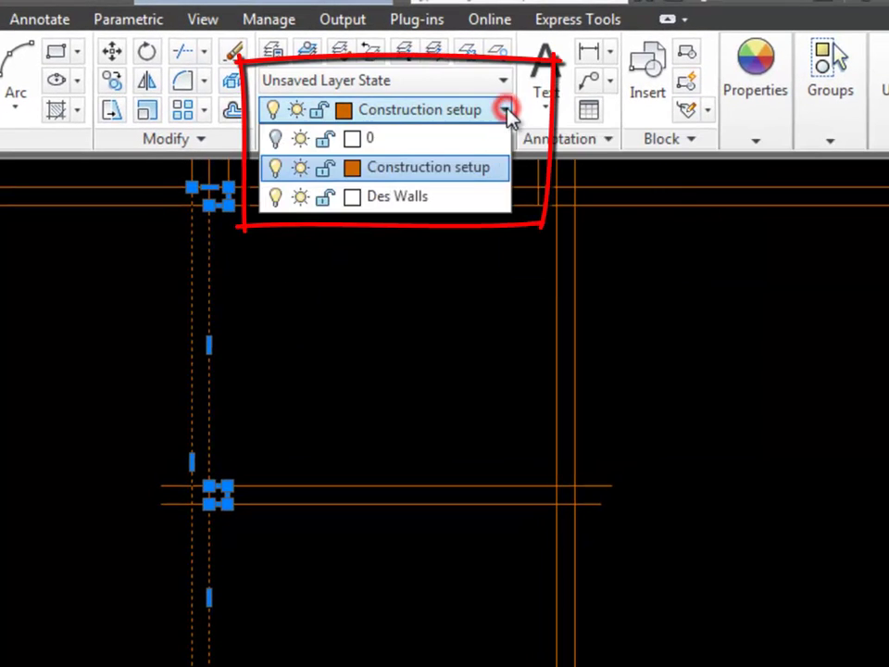
{"action": "left_click", "coordinate": [392, 202]}
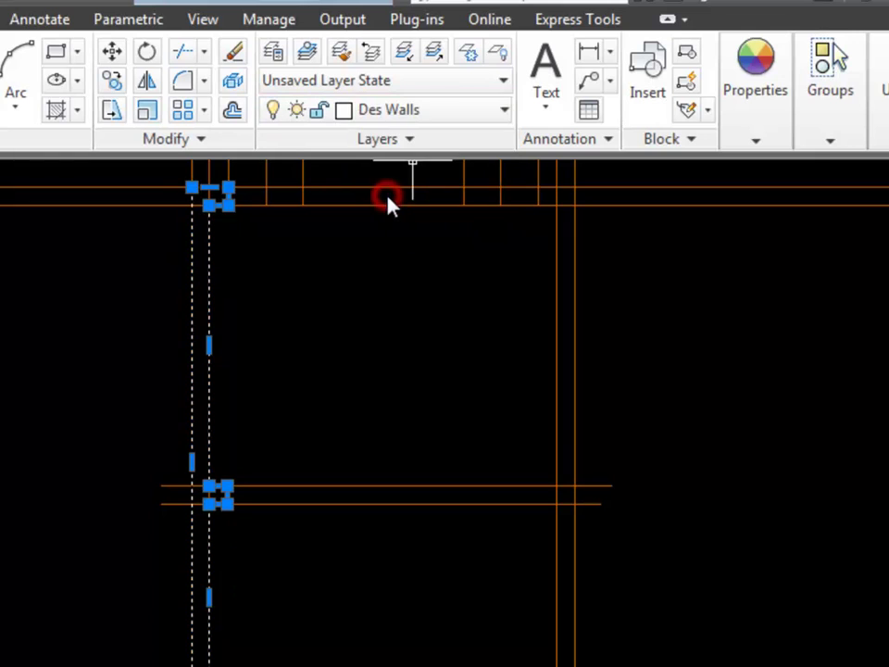
{"action": "key", "text": "Escape"}
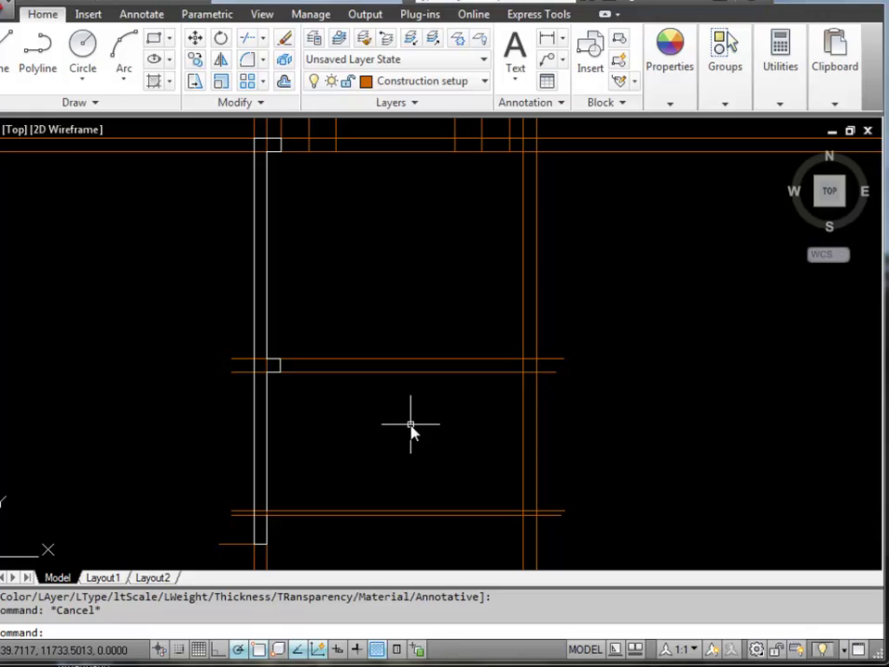
{"action": "left_click", "coordinate": [268, 455]}
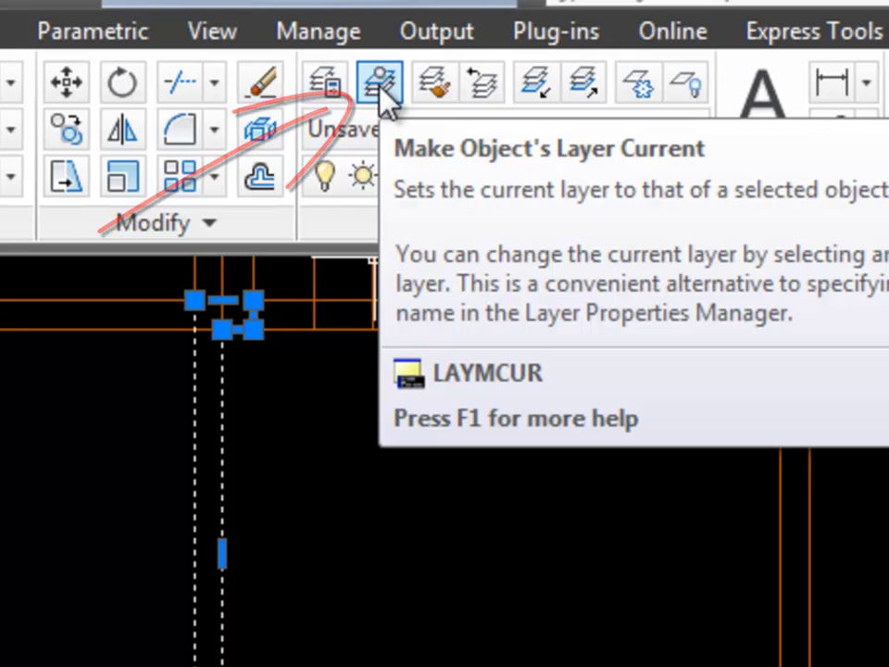
{"action": "left_click", "coordinate": [379, 89]}
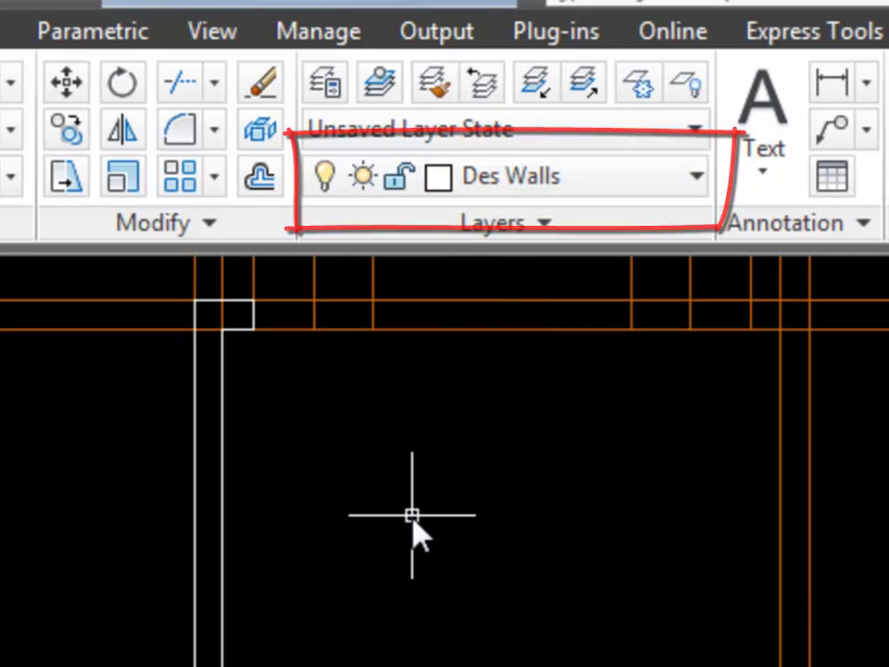
Step: Draw a closed polyline around the top wall's pier between the second and third opening lines from the left
{"action": "scroll", "coordinate": [411, 515], "scroll_direction": "up", "scroll_amount": 3}
{"action": "mouse_move", "coordinate": [238, 496]}
{"action": "middle_mouse_down"}
{"action": "mouse_move", "coordinate": [211, 663]}
{"action": "mouse_move", "coordinate": [198, 666]}
{"action": "middle_mouse_up"}
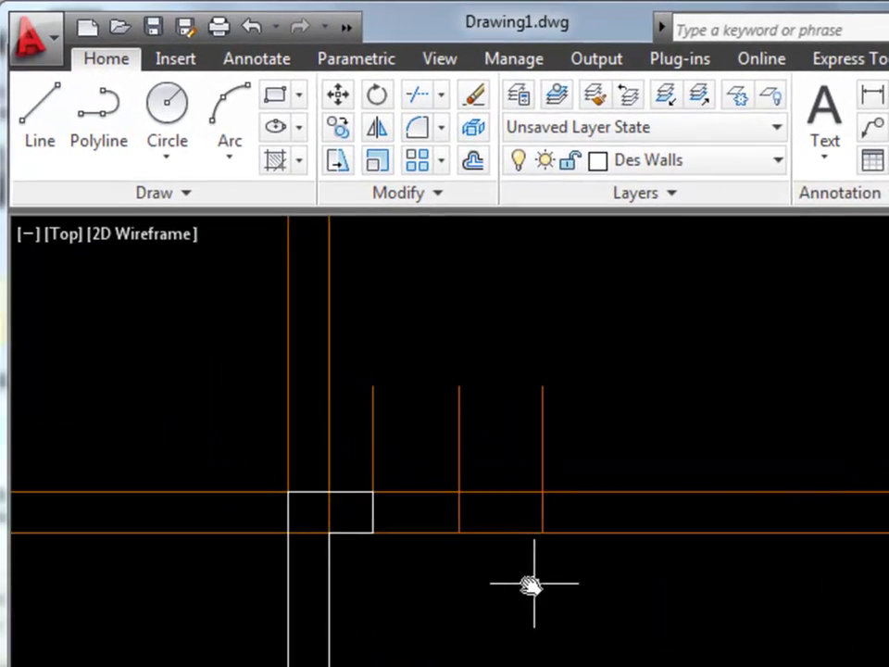
{"action": "left_click", "coordinate": [100, 109]}
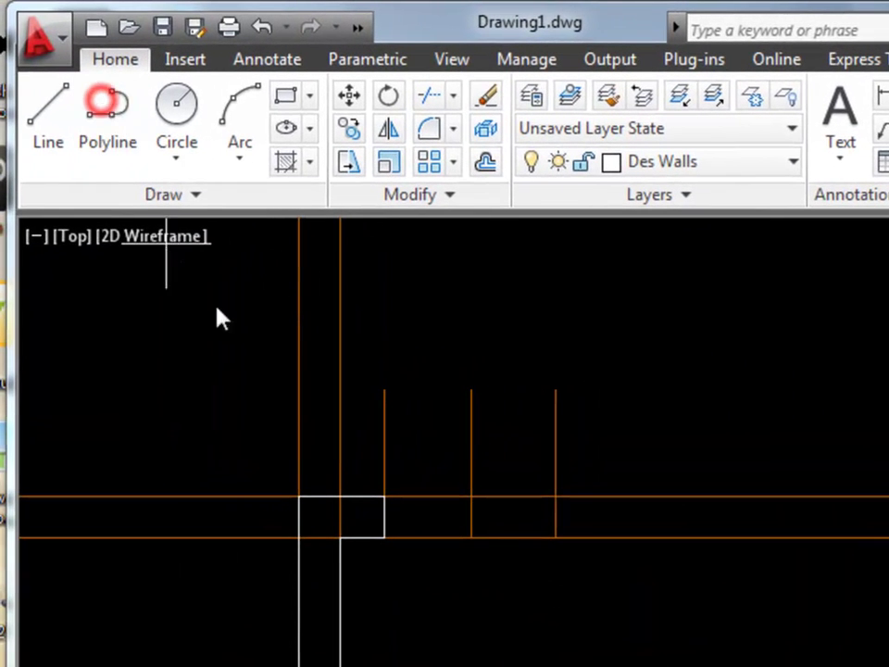
{"action": "left_click", "coordinate": [555, 536]}
{"action": "left_click", "coordinate": [555, 497]}
{"action": "left_click", "coordinate": [471, 498]}
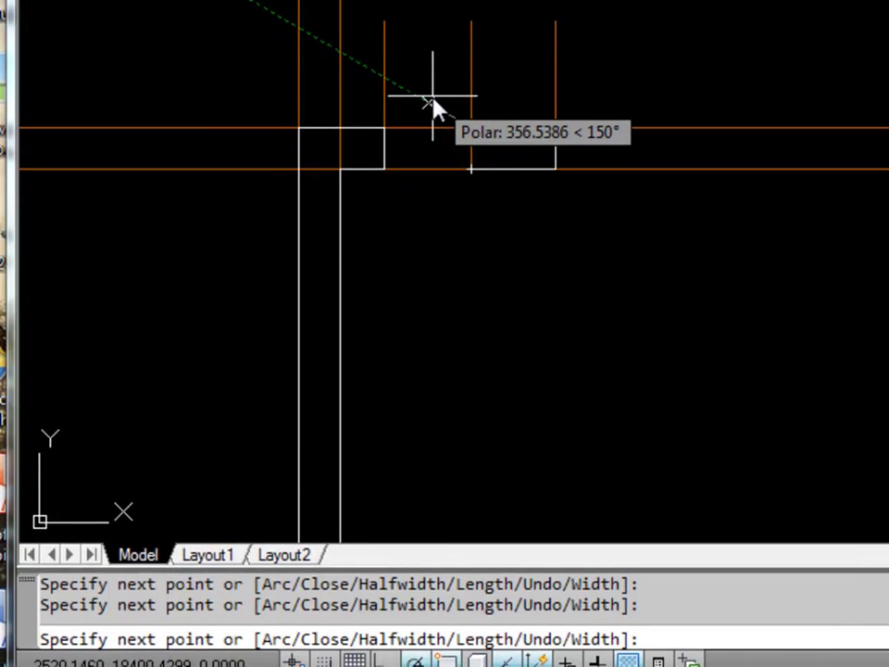
{"action": "type", "text": "c"}
{"action": "key", "text": "Return"}
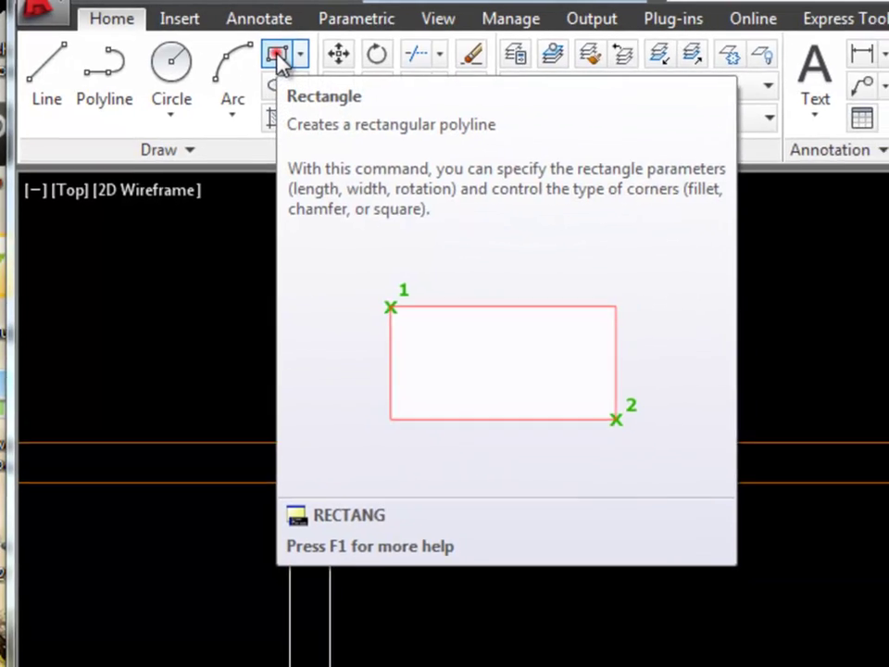
Step: Draw a rectangle across the top wall's thickness between the first two lines of the right-hand opening group
{"action": "left_click", "coordinate": [286, 57]}
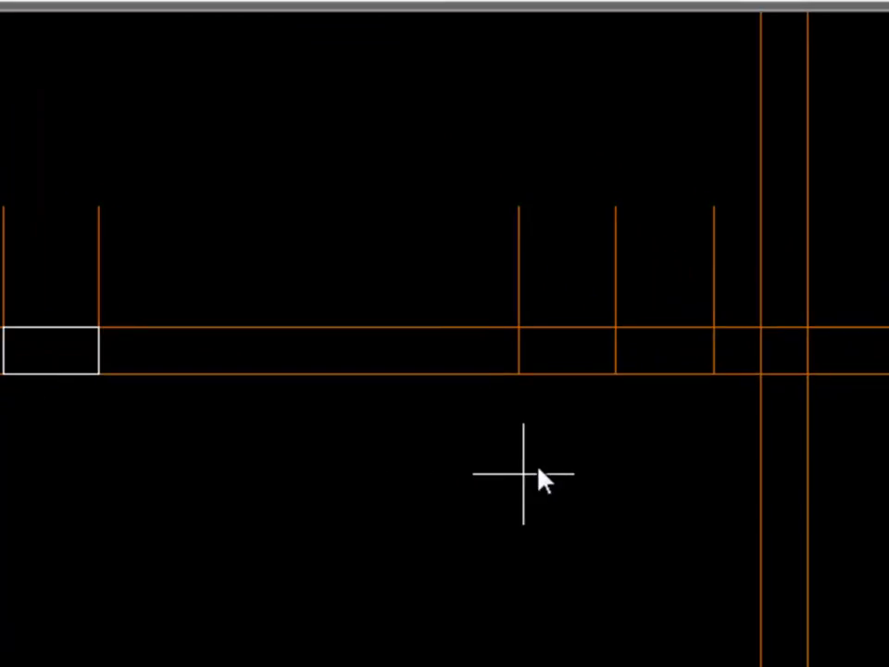
{"action": "left_click", "coordinate": [766, 412]}
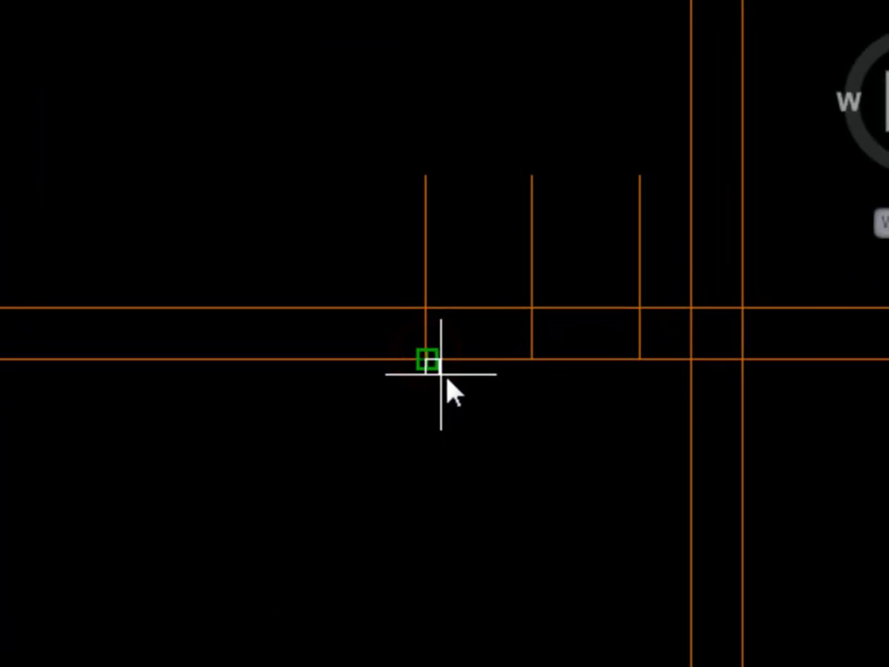
{"action": "left_click", "coordinate": [531, 307]}
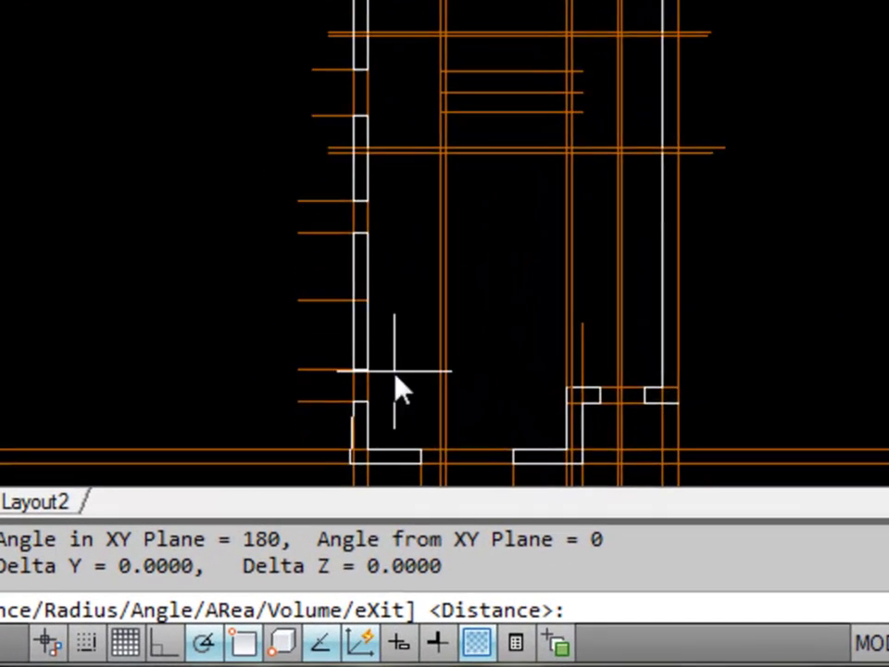
Step: Move the misplaced outer corner vertex of the bottom-left wall polyline onto the intersection of the outer construction lines, and deselect it
{"action": "mouse_move", "coordinate": [366, 521]}
{"action": "middle_mouse_down"}
{"action": "mouse_move", "coordinate": [415, 359]}
{"action": "mouse_move", "coordinate": [439, 410]}
{"action": "middle_mouse_up"}
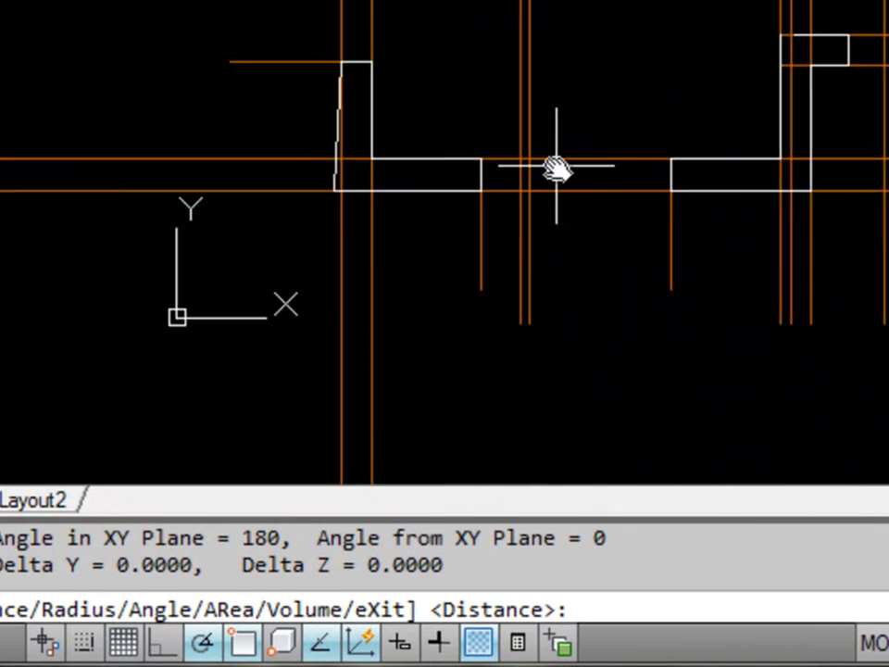
{"action": "scroll", "coordinate": [556, 169], "scroll_direction": "up", "scroll_amount": 4}
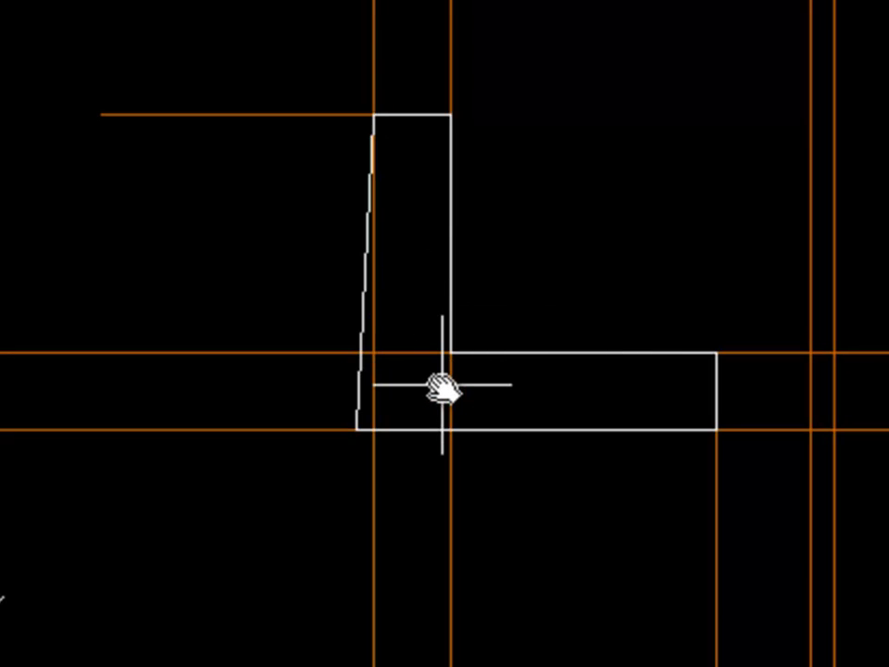
{"action": "left_click", "coordinate": [536, 430]}
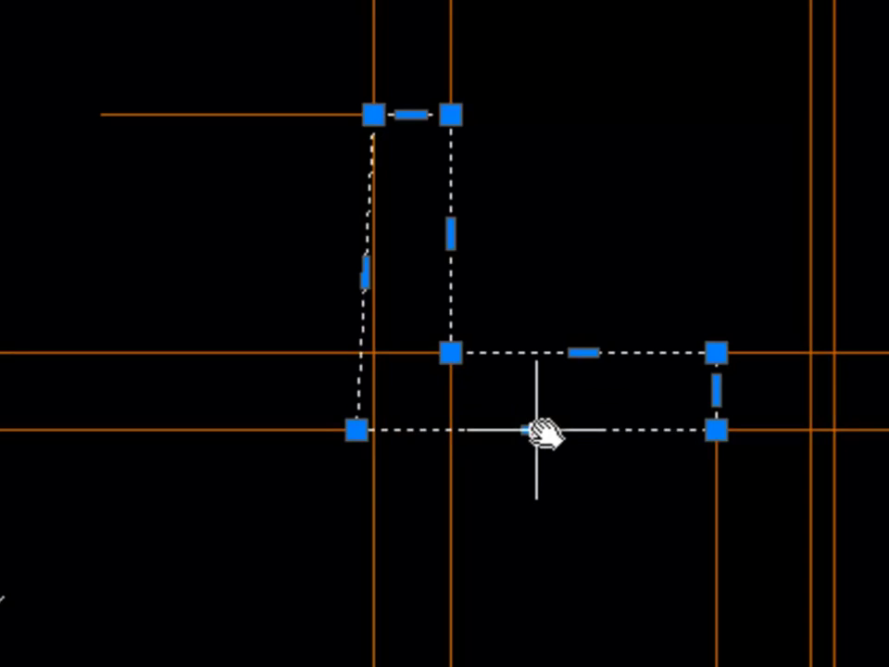
{"action": "left_click", "coordinate": [354, 430]}
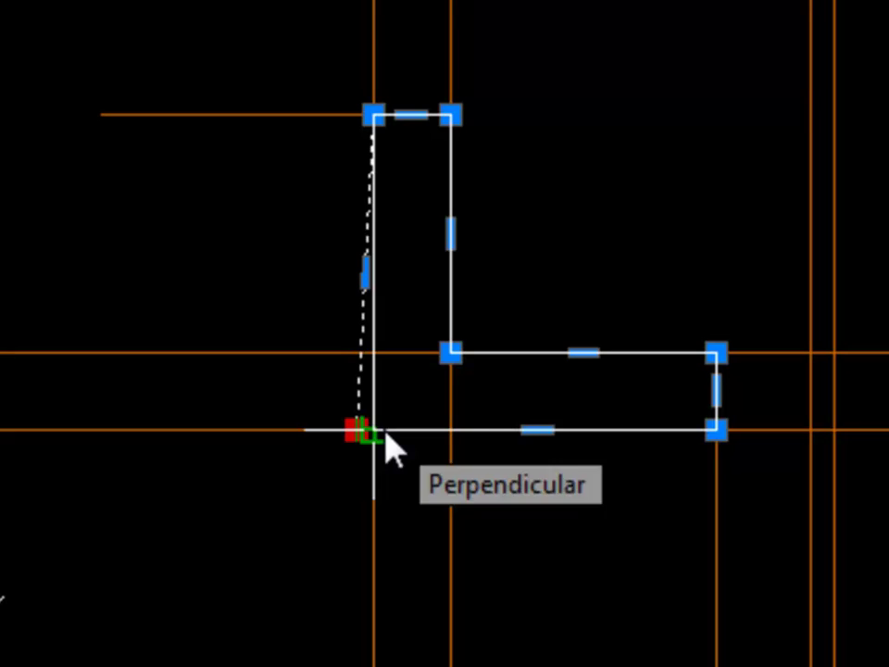
{"action": "left_click", "coordinate": [373, 429]}
{"action": "mouse_move", "coordinate": [373, 430]}
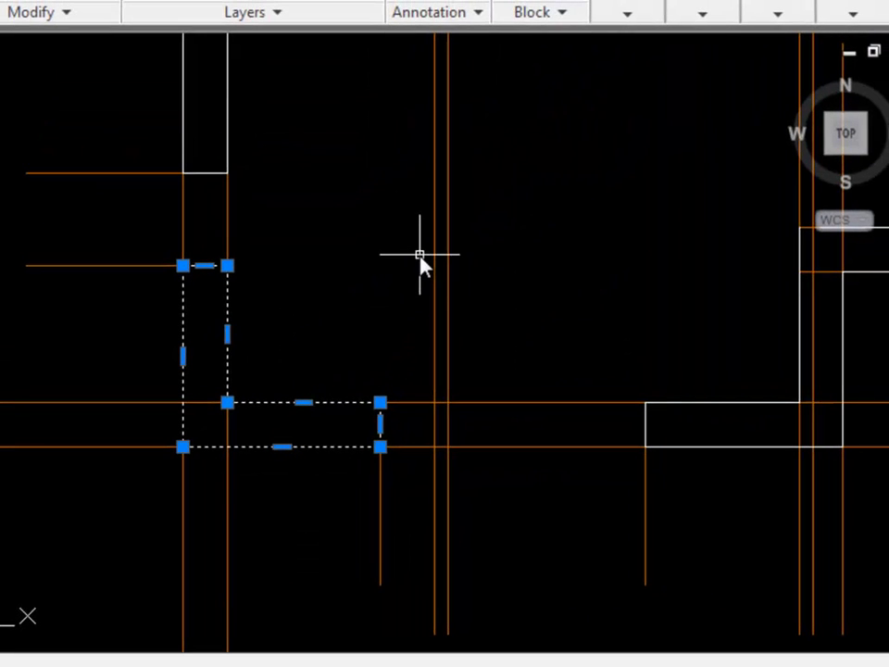
{"action": "key", "text": "Escape"}
Step: On layer Des Walls, start a polyline from the left wall along the upper partition's top line, down and across the second vertical partition at its first opening line
{"action": "mouse_move", "coordinate": [421, 268]}
{"action": "middle_mouse_down"}
{"action": "mouse_move", "coordinate": [431, 219]}
{"action": "mouse_move", "coordinate": [369, 542]}
{"action": "mouse_move", "coordinate": [154, 459]}
{"action": "mouse_move", "coordinate": [146, 491]}
{"action": "middle_mouse_up"}
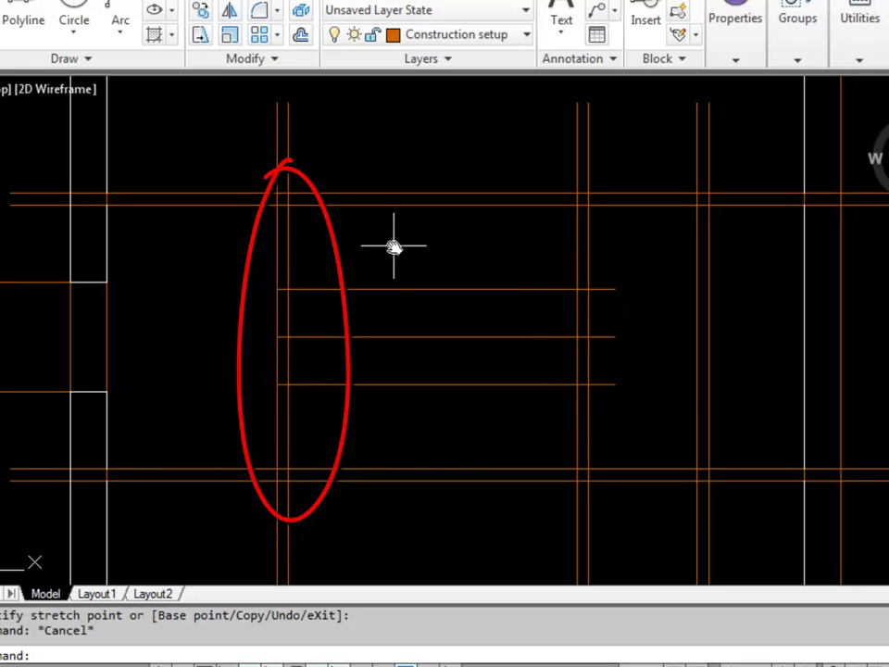
{"action": "left_click", "coordinate": [492, 34]}
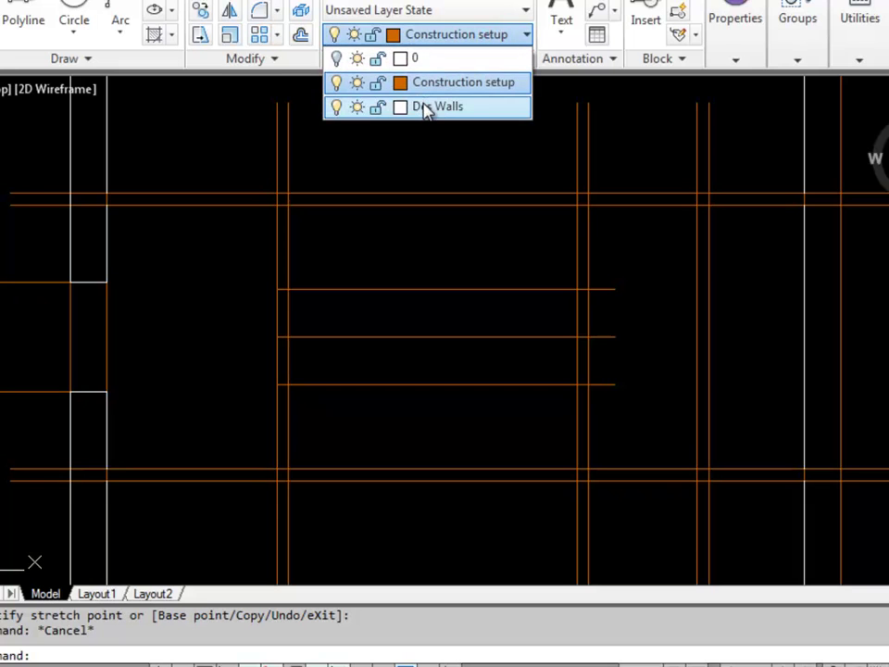
{"action": "left_click", "coordinate": [425, 108]}
{"action": "left_click", "coordinate": [137, 61]}
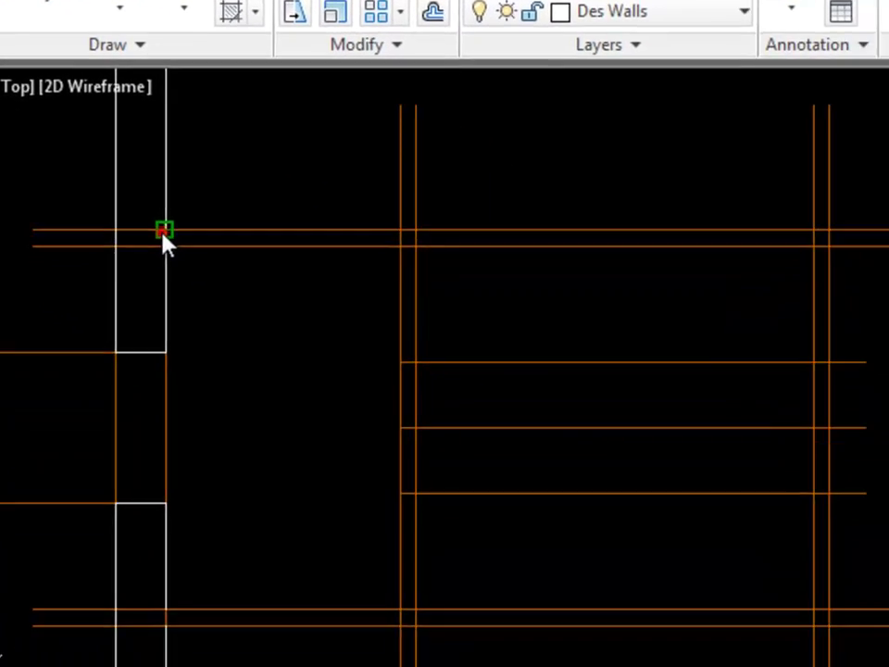
{"action": "left_click", "coordinate": [277, 408]}
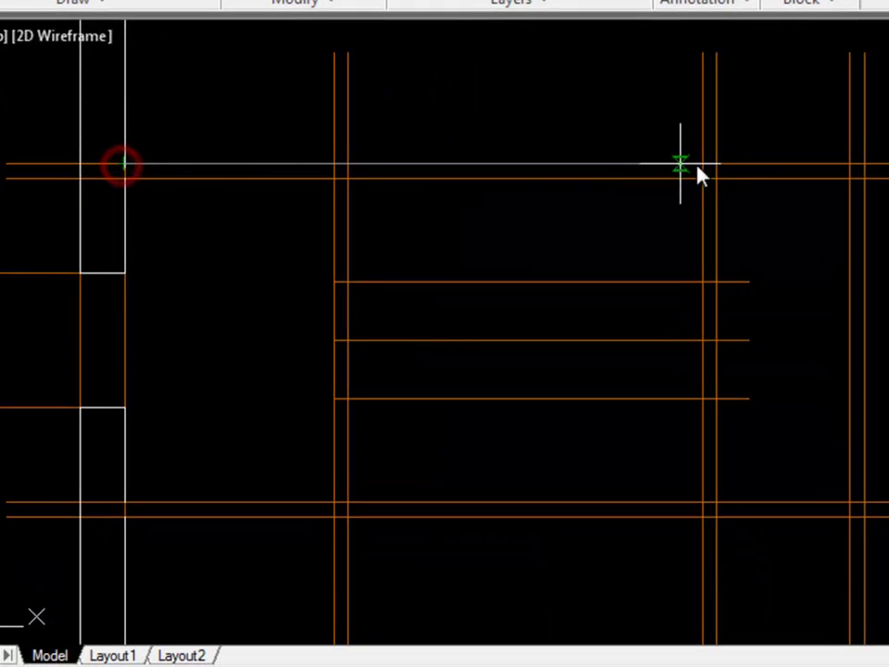
{"action": "left_click", "coordinate": [714, 166]}
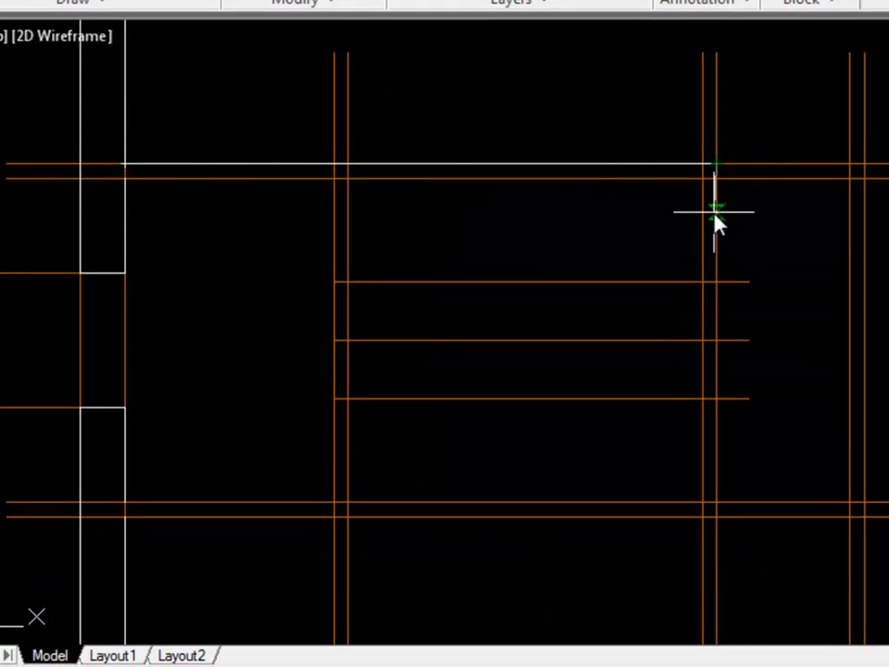
{"action": "left_click", "coordinate": [703, 281]}
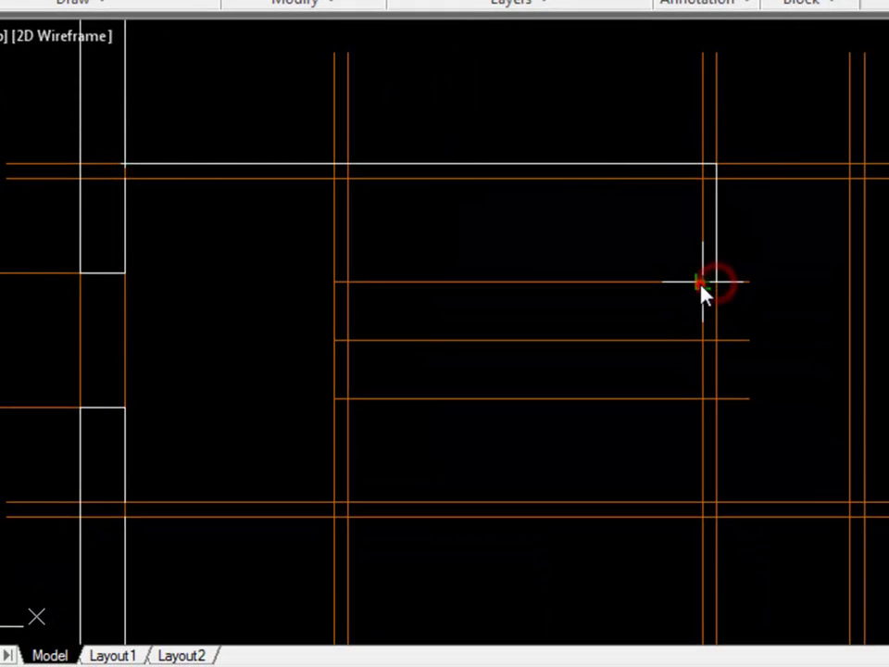
Step: Continue the polyline up and along the upper partition's underside, around the first vertical partition's stub, and back to the left wall's inner face
{"action": "left_click", "coordinate": [704, 179]}
{"action": "left_click", "coordinate": [343, 178]}
{"action": "left_click", "coordinate": [345, 282]}
{"action": "left_click", "coordinate": [333, 282]}
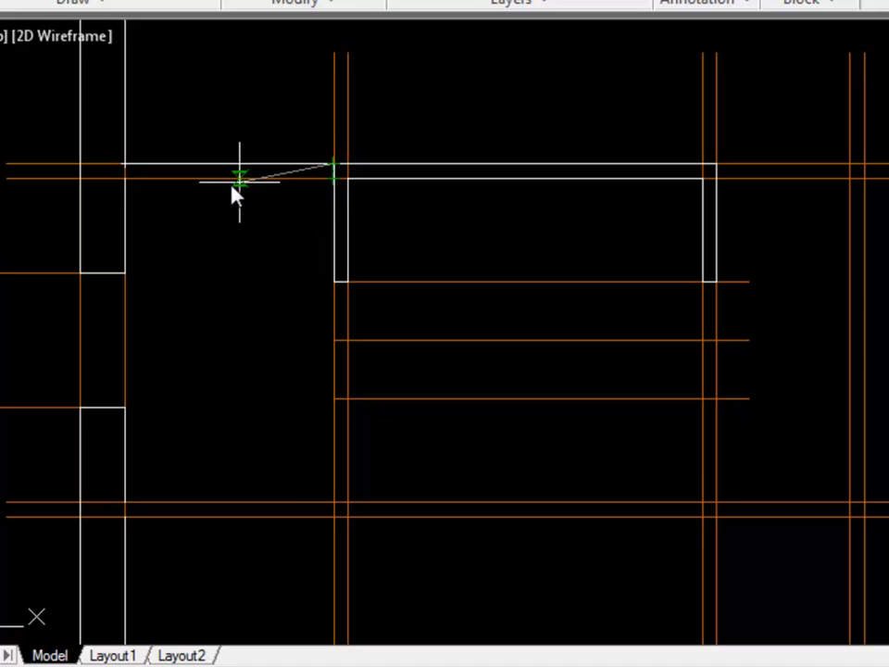
{"action": "left_click", "coordinate": [123, 179]}
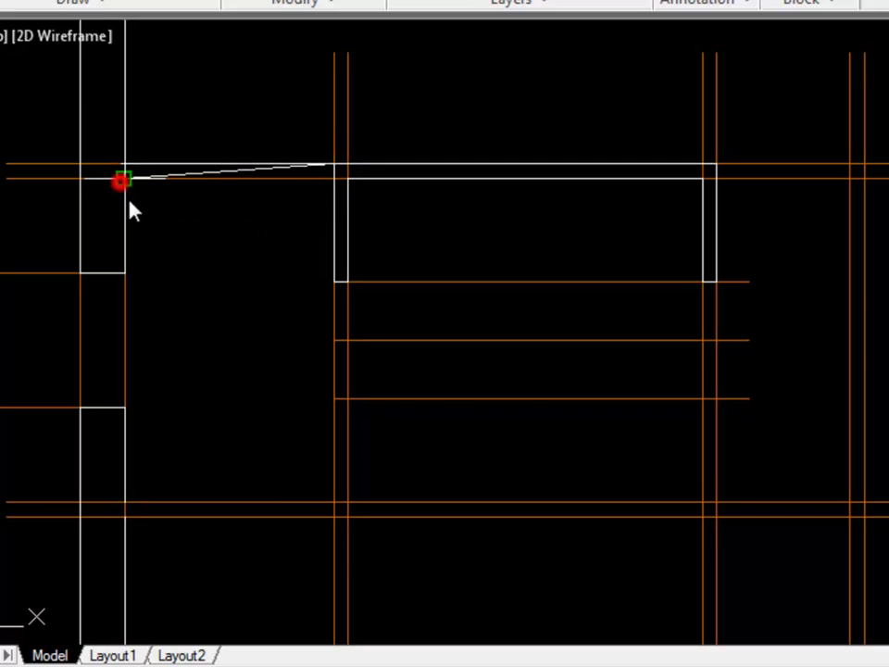
Step: Trace a polyline from the left wall along the lower partition's top line, around the first vertical partition's stub, and up and across the second one
{"action": "middle_click_drag", "start_coordinate": [461, 463], "coordinate": [498, 403]}
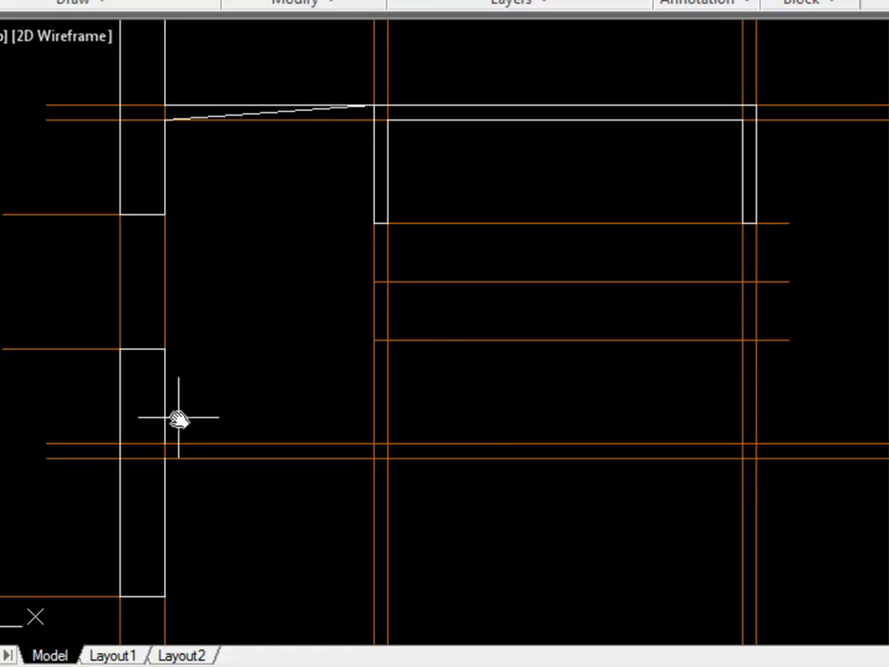
{"action": "left_click", "coordinate": [163, 442]}
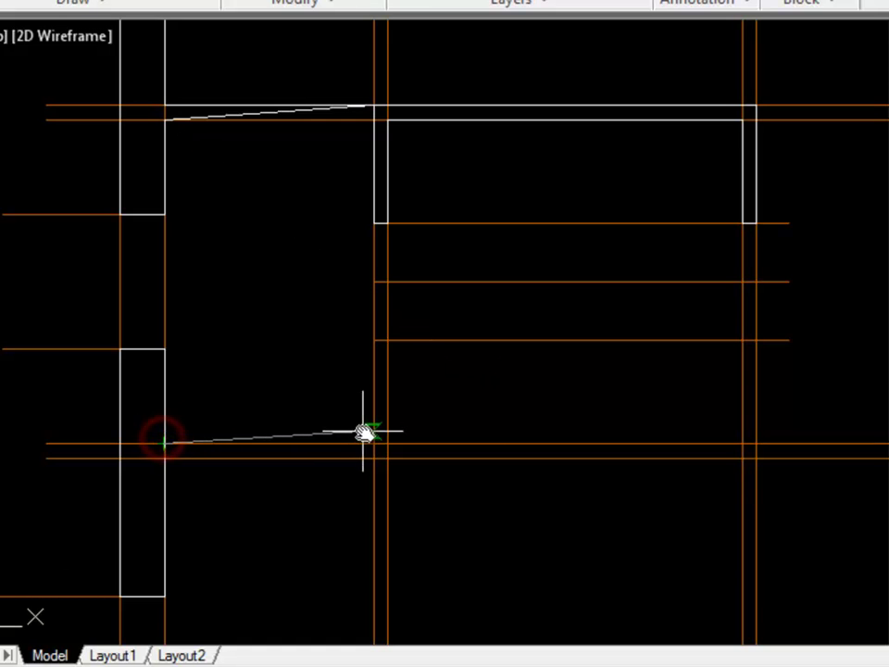
{"action": "left_click", "coordinate": [373, 443]}
{"action": "left_click", "coordinate": [387, 341]}
{"action": "left_click", "coordinate": [387, 442]}
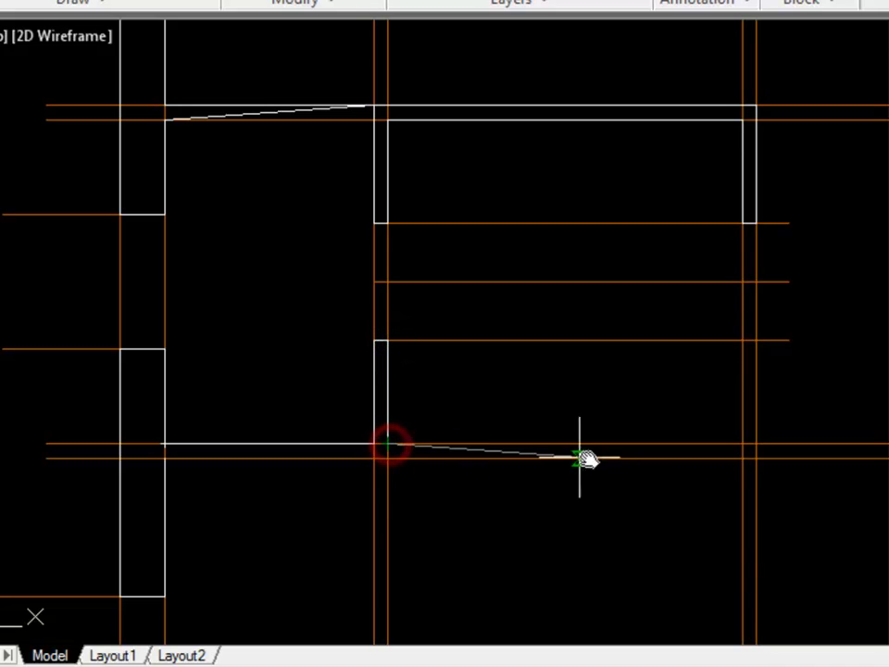
{"action": "left_click", "coordinate": [743, 443]}
{"action": "left_click", "coordinate": [742, 341]}
{"action": "left_click", "coordinate": [757, 341]}
Step: Continue the polyline down past the lower partition, across the vertical partition, up to the underside line and back to the left wall, and finish it
{"action": "scroll", "coordinate": [758, 441], "scroll_direction": "down", "scroll_amount": 2}
{"action": "middle_click_drag", "start_coordinate": [758, 441], "coordinate": [536, 222]}
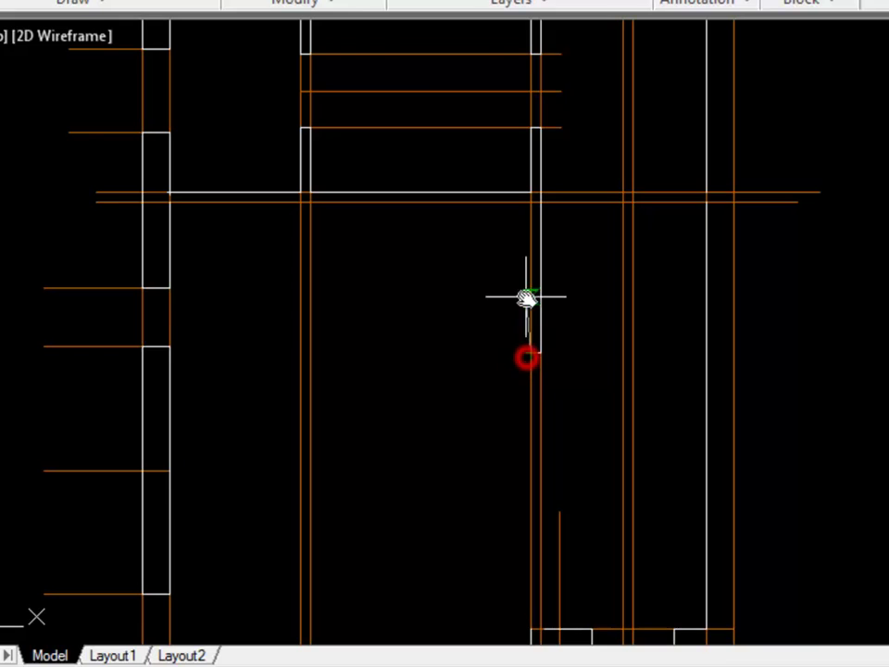
{"action": "left_click", "coordinate": [540, 199]}
{"action": "left_click", "coordinate": [169, 199]}
{"action": "key", "text": "Escape"}
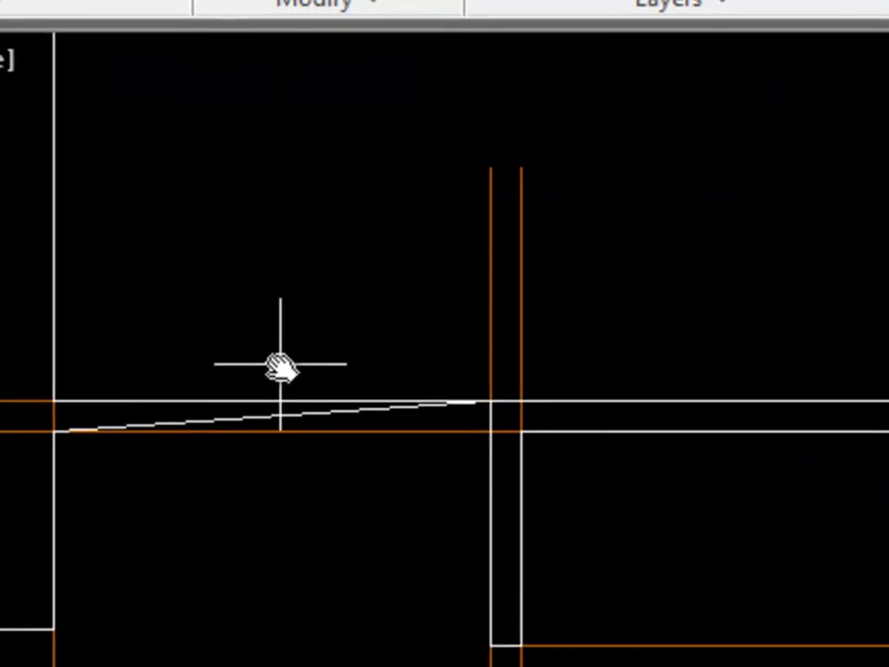
Step: Move the upper partition polyline's misplaced vertex at the first vertical partition down to the underside line, and deselect it
{"action": "left_click", "coordinate": [264, 401]}
{"action": "left_click", "coordinate": [492, 401]}
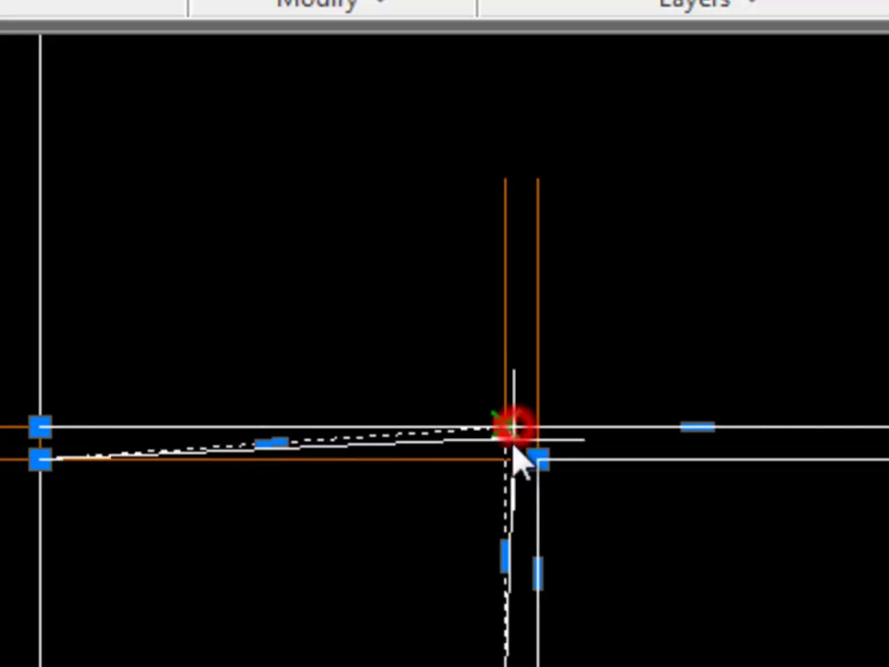
{"action": "left_click", "coordinate": [507, 460]}
{"action": "scroll", "coordinate": [722, 619], "scroll_direction": "down", "scroll_amount": 3}
{"action": "key", "text": "Escape"}
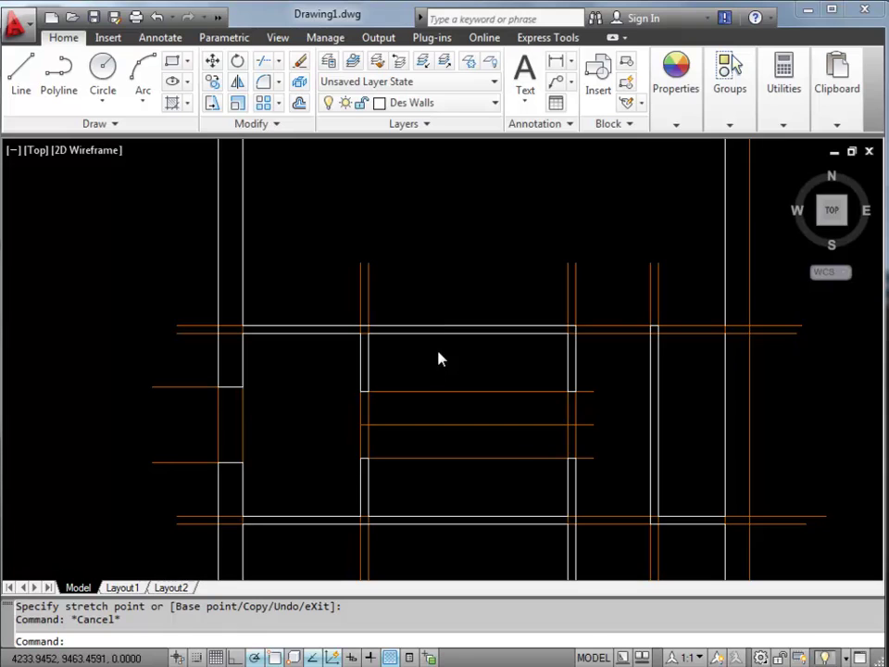
{"action": "scroll", "coordinate": [438, 352], "scroll_direction": "down", "scroll_amount": 2}
{"action": "scroll", "coordinate": [438, 351], "scroll_direction": "down", "scroll_amount": 2}
{"action": "middle_click_drag", "start_coordinate": [436, 353], "coordinate": [375, 363]}
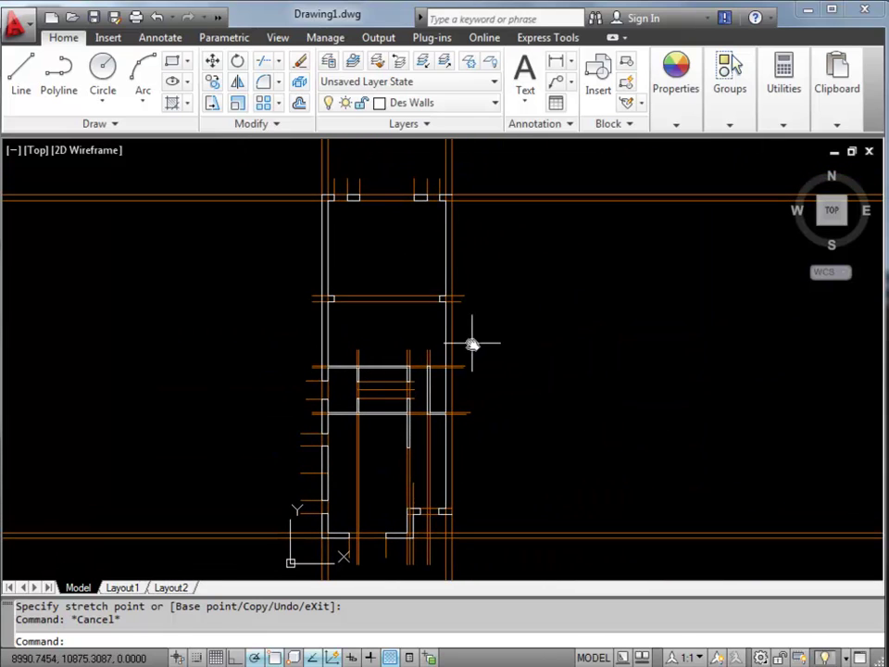